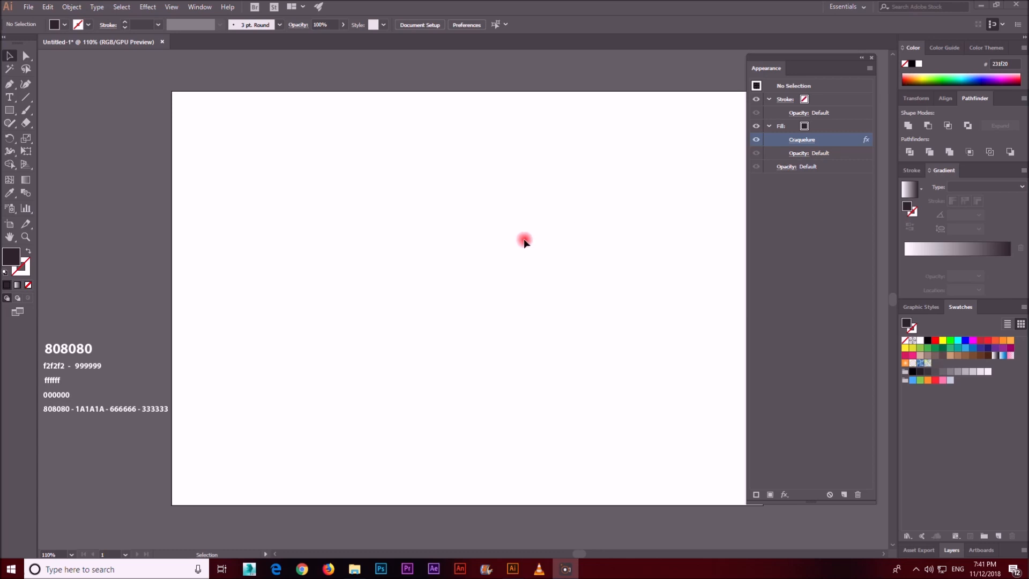
Close the floating Appearance panel
{"action": "left_click_drag", "start_coordinate": [767, 68], "coordinate": [437, 110]}
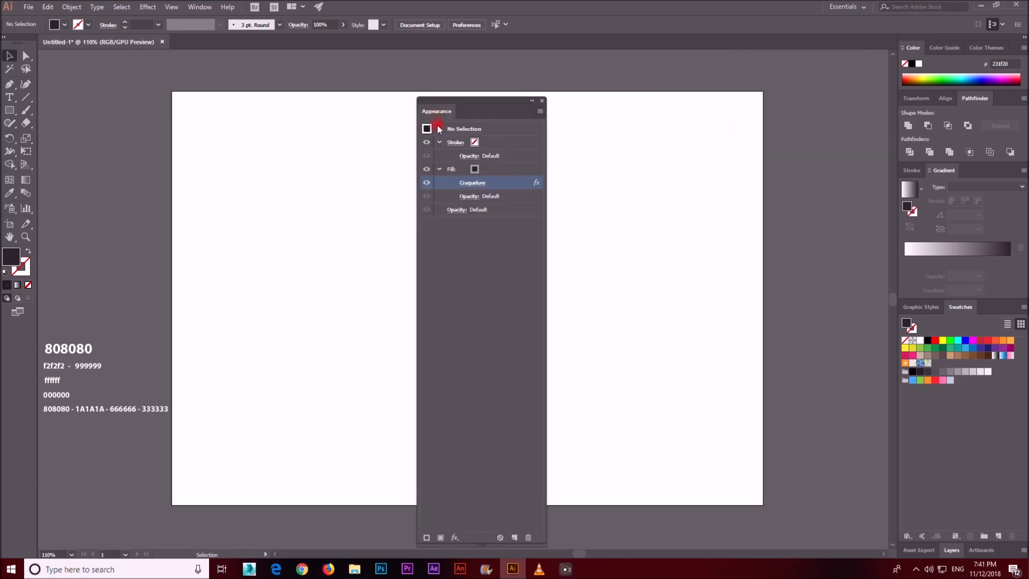
{"action": "left_click_drag", "start_coordinate": [459, 97], "coordinate": [514, 74]}
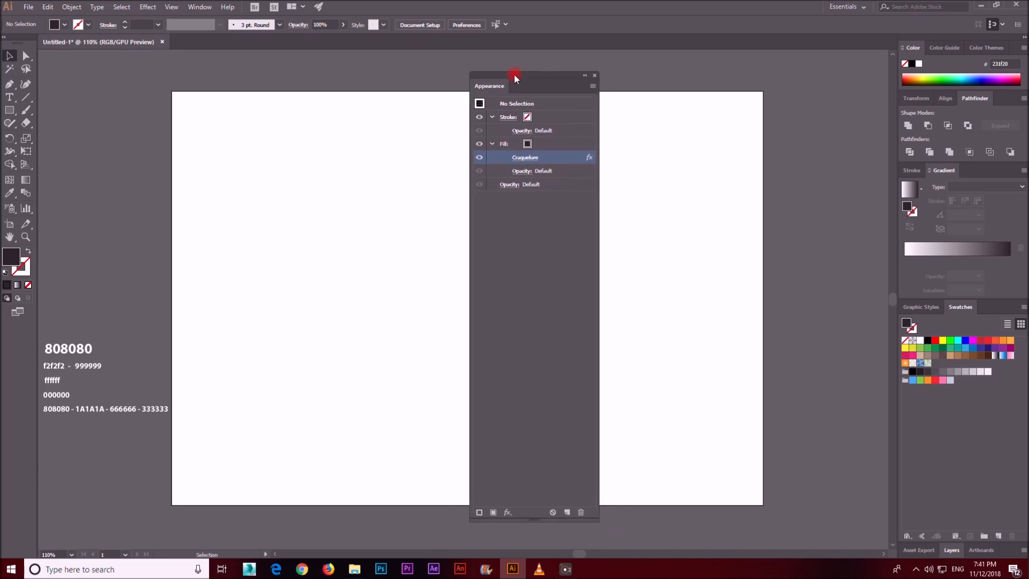
{"action": "left_click", "coordinate": [594, 77]}
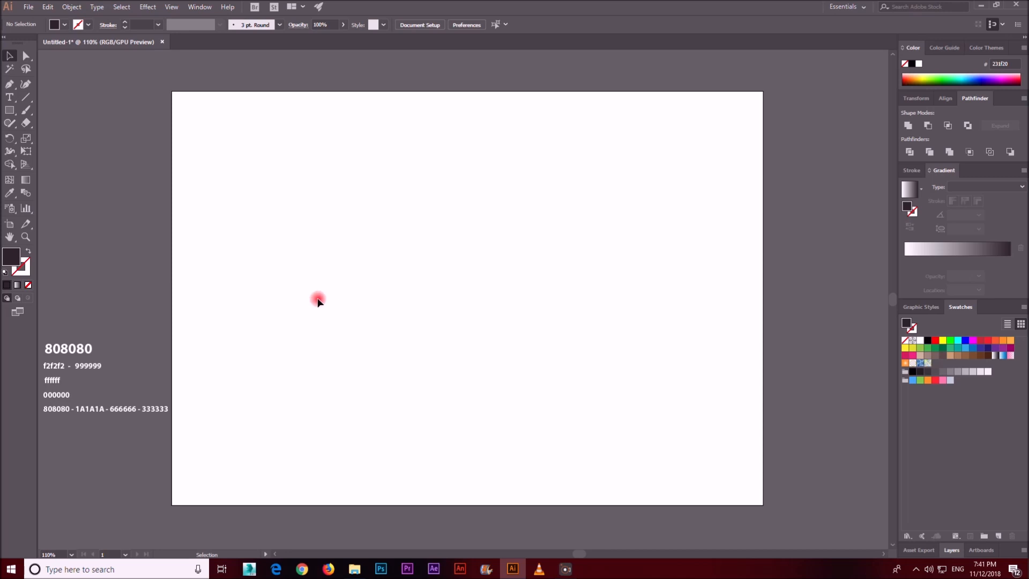
Draw a rounded rectangle about 268 × 300 px with 20 px corners on the artboard and fill it with dark blue 2e3192
{"action": "left_click", "coordinate": [9, 110]}
{"action": "left_click", "coordinate": [9, 110]}
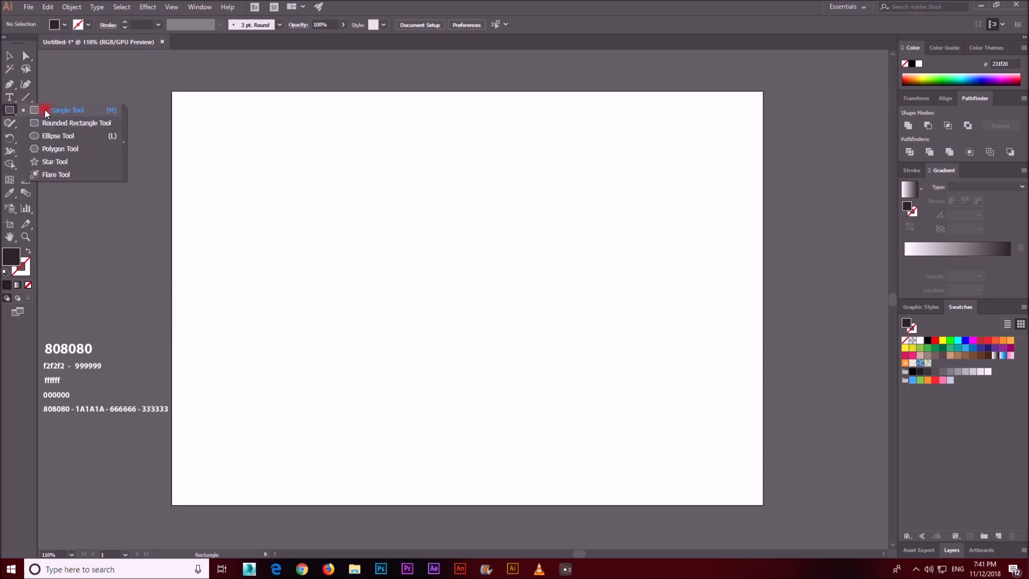
{"action": "left_click", "coordinate": [61, 124]}
{"action": "left_click_drag", "start_coordinate": [344, 205], "coordinate": [503, 382]}
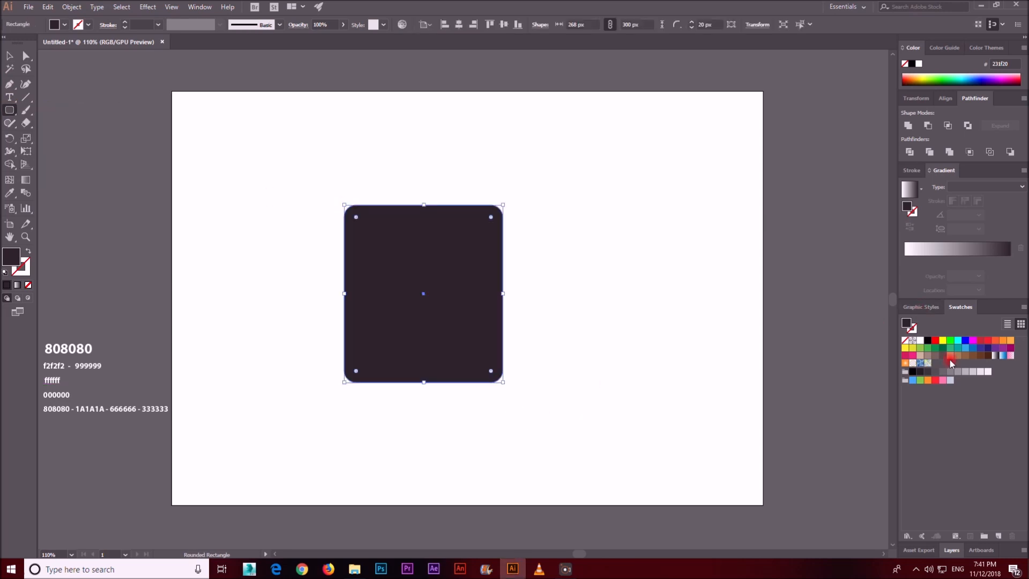
{"action": "left_click", "coordinate": [979, 348]}
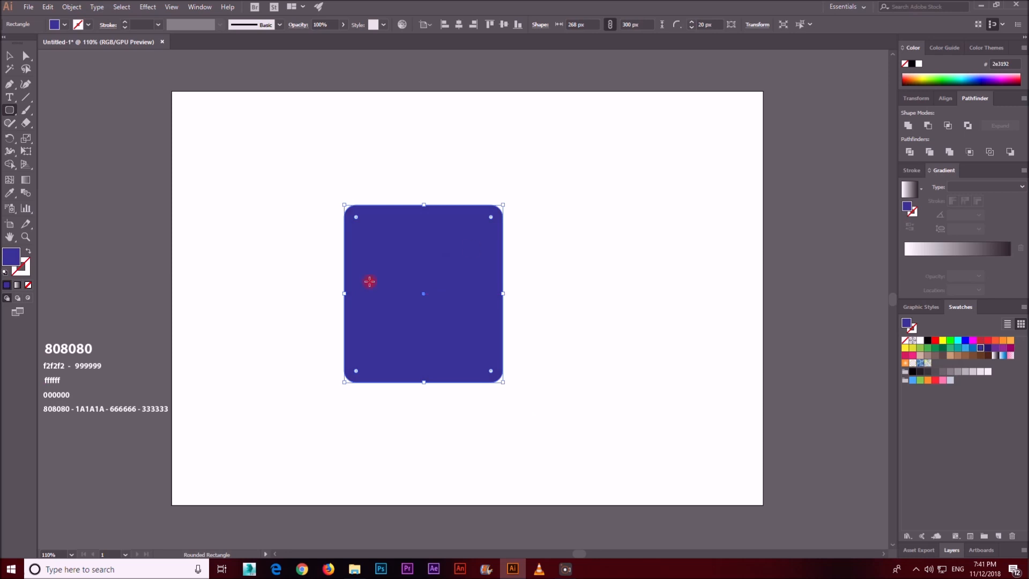
{"action": "left_click", "coordinate": [9, 55]}
Open the Appearance panel, place it over the artboard's right edge and keep the blue rounded rectangle selected
{"action": "left_click", "coordinate": [200, 6]}
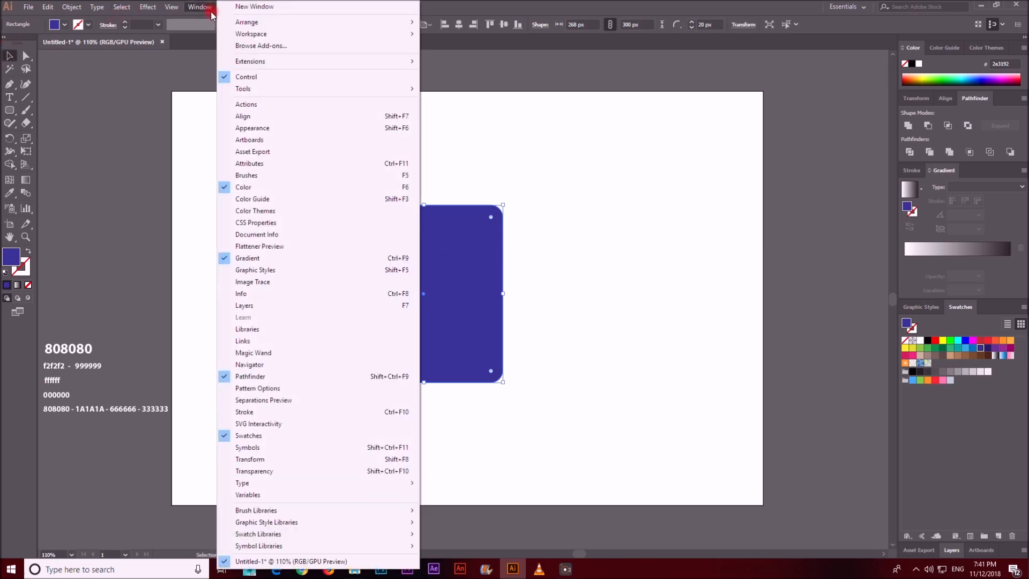
{"action": "left_click", "coordinate": [279, 129]}
{"action": "left_click_drag", "start_coordinate": [547, 80], "coordinate": [818, 68]}
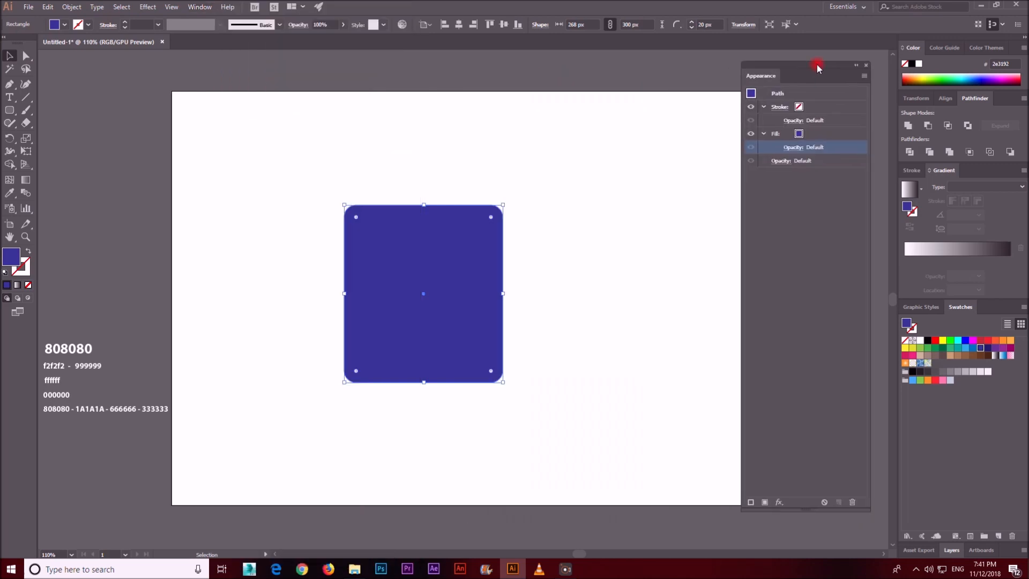
{"action": "left_click", "coordinate": [524, 252]}
{"action": "left_click", "coordinate": [467, 250]}
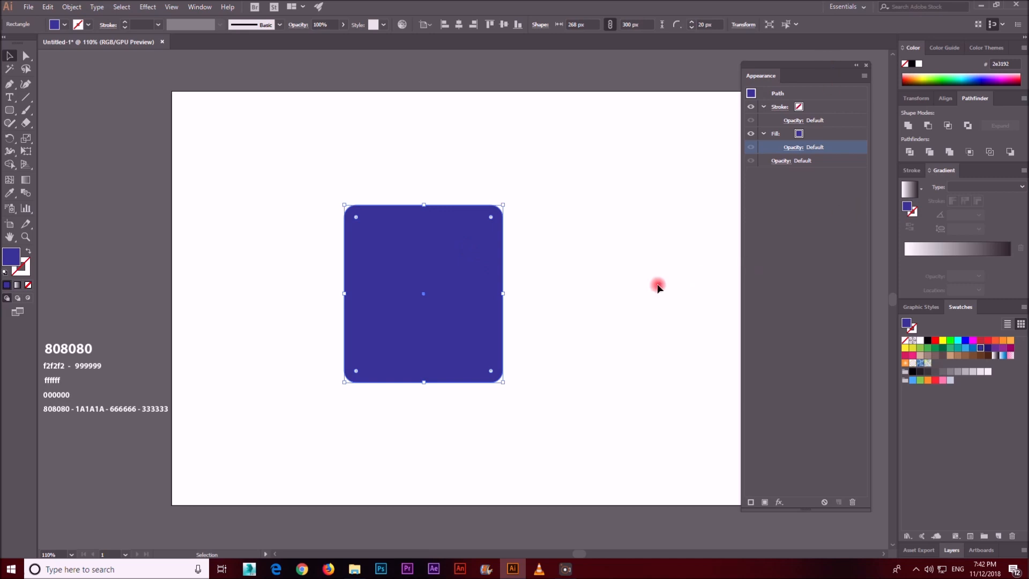
{"action": "left_click", "coordinate": [574, 282]}
{"action": "left_click", "coordinate": [457, 264]}
Apply the Craquelure texture effect with crack spacing 15, depth 6 and brightness 9, and shift the rectangle up and left
{"action": "left_click", "coordinate": [197, 6]}
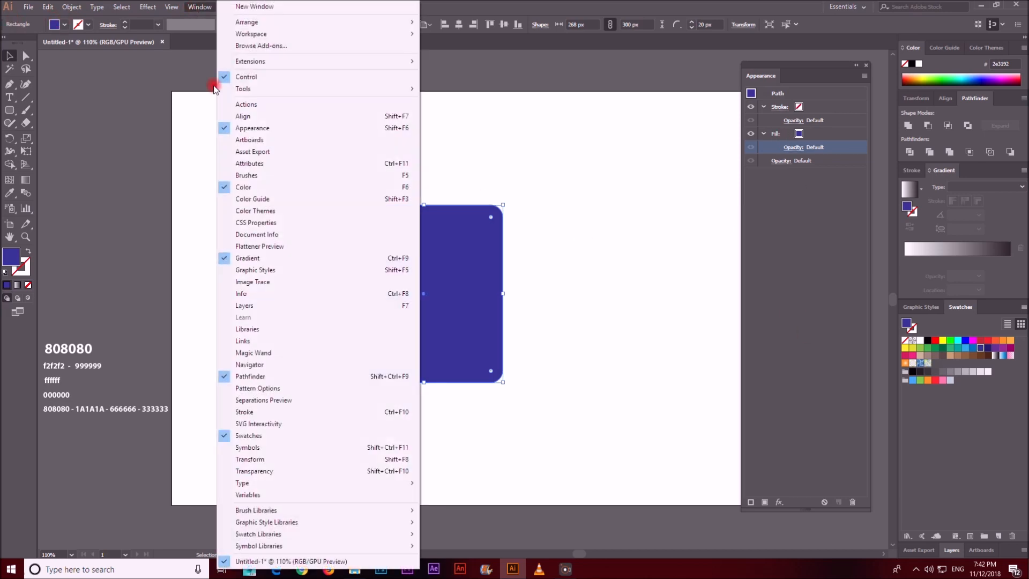
{"action": "mouse_move", "coordinate": [148, 7]}
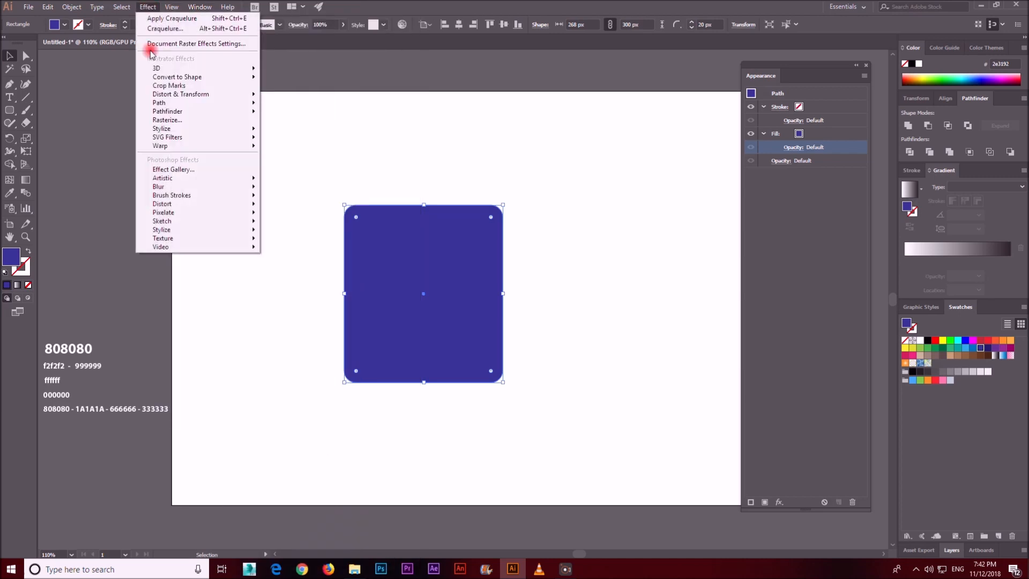
{"action": "left_click", "coordinate": [175, 169]}
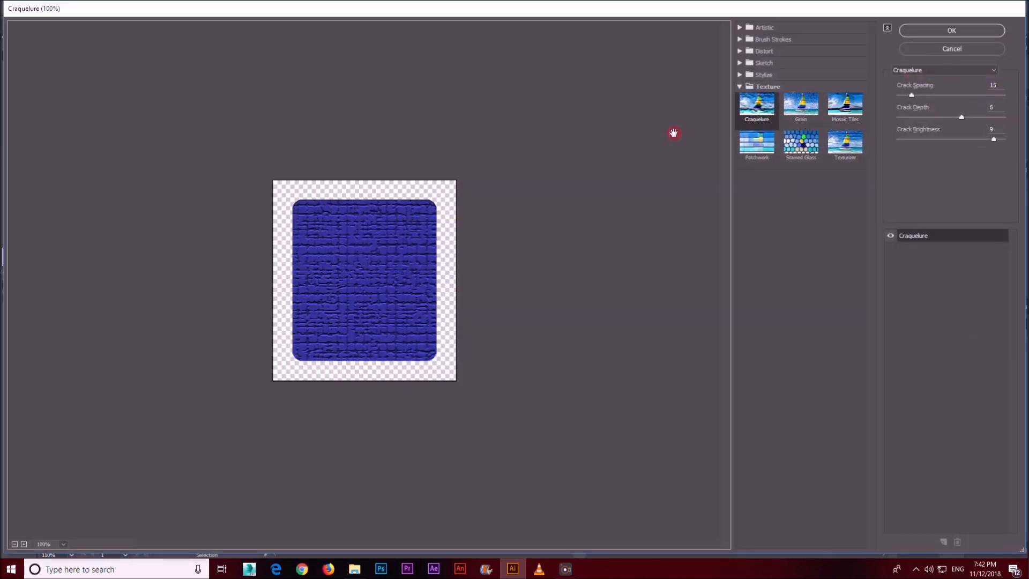
{"action": "left_click", "coordinate": [924, 31]}
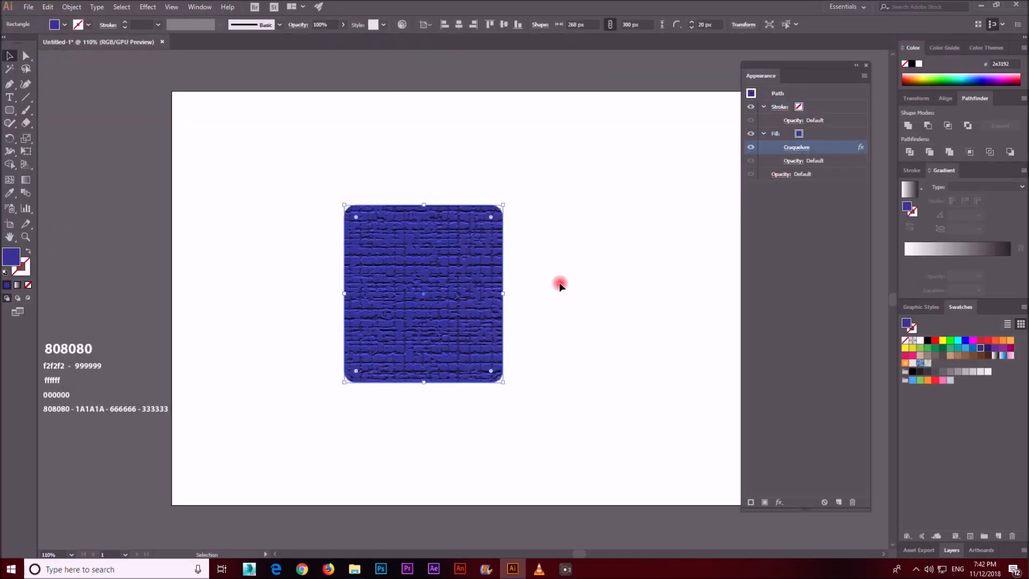
{"action": "left_click", "coordinate": [569, 287]}
{"action": "left_click", "coordinate": [450, 288]}
{"action": "left_click_drag", "start_coordinate": [417, 322], "coordinate": [343, 280]}
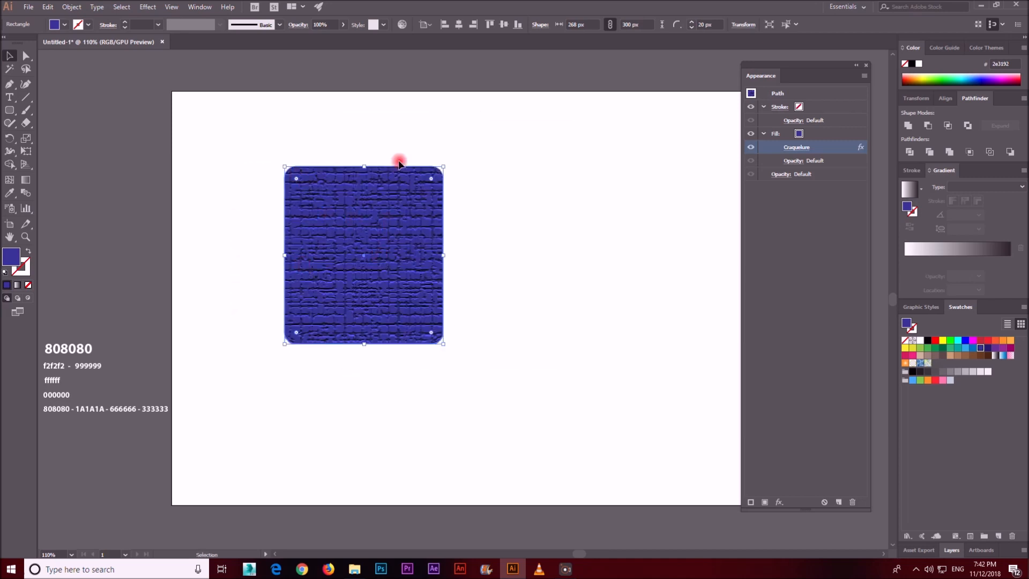
{"action": "left_click_drag", "start_coordinate": [399, 260], "coordinate": [409, 262]}
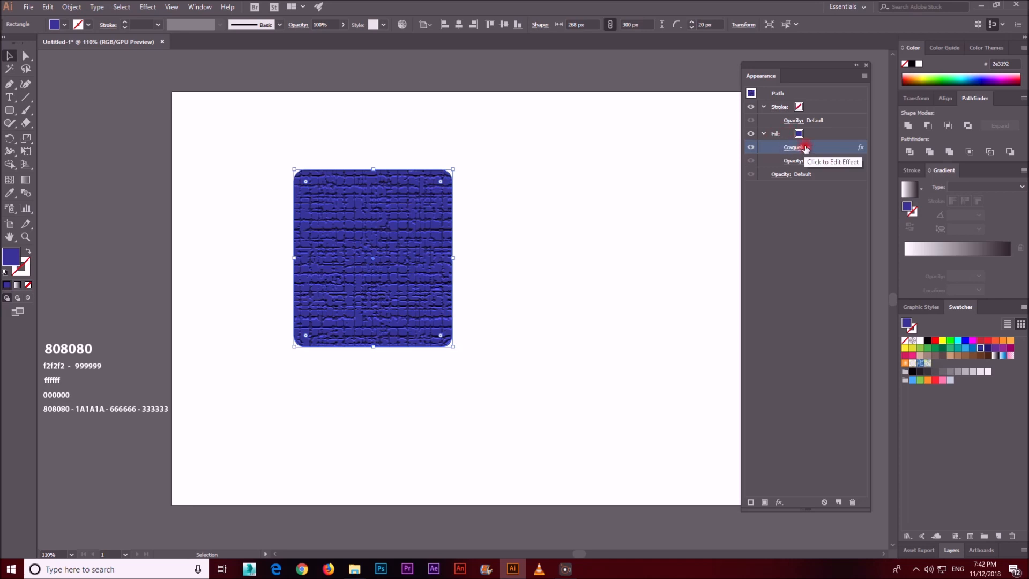
Switch the Craquelure effect off and on again, and change it to the Patchwork texture
{"action": "left_click", "coordinate": [750, 147]}
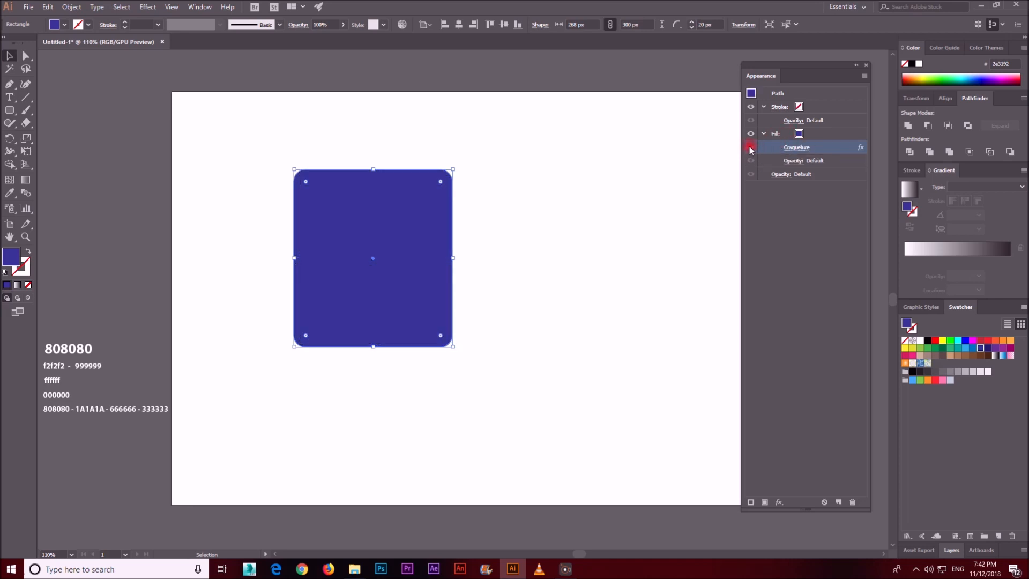
{"action": "left_click", "coordinate": [750, 148]}
{"action": "left_click", "coordinate": [798, 147]}
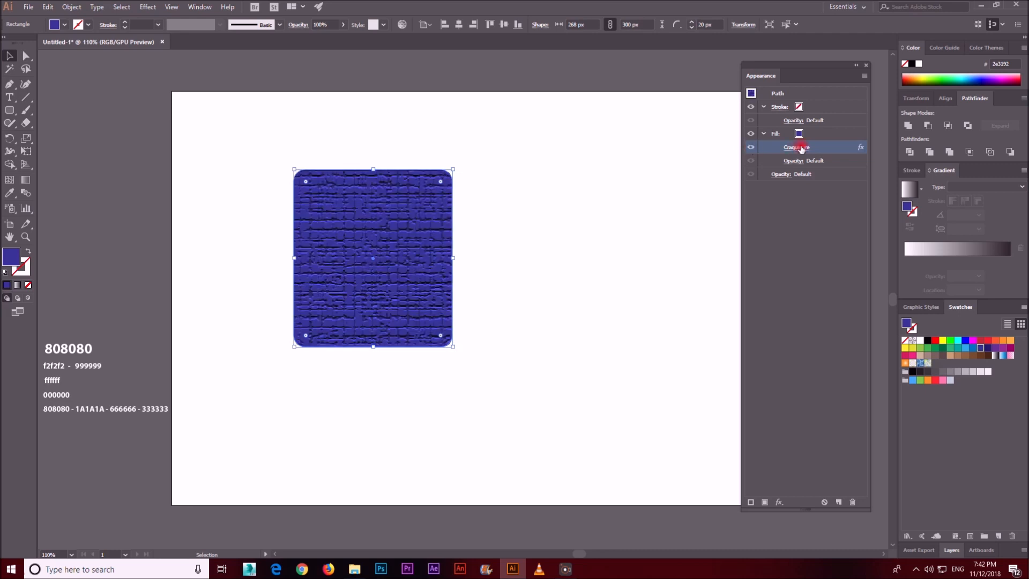
{"action": "left_click", "coordinate": [791, 151]}
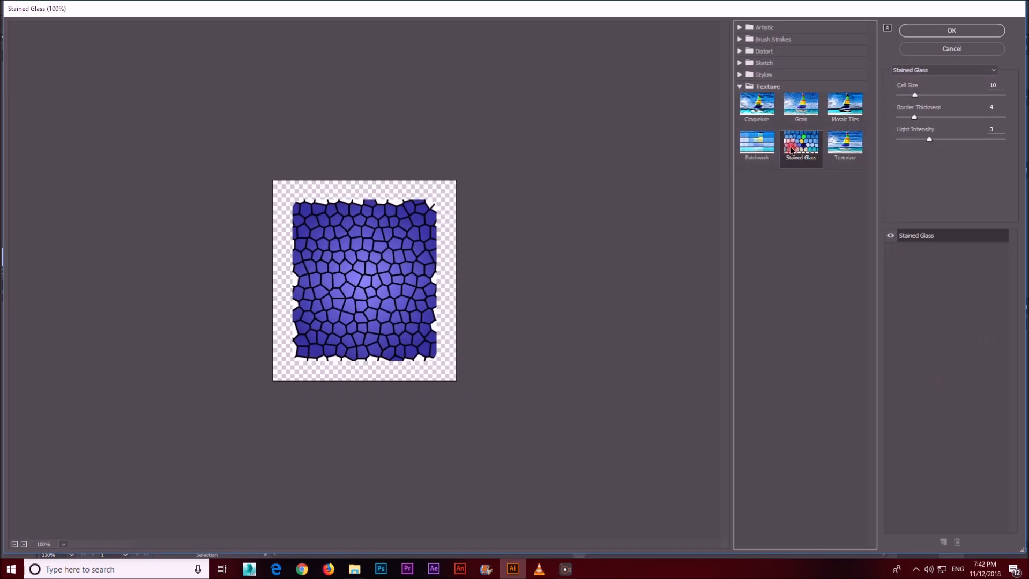
{"action": "left_click", "coordinate": [759, 140]}
{"action": "left_click", "coordinate": [912, 33]}
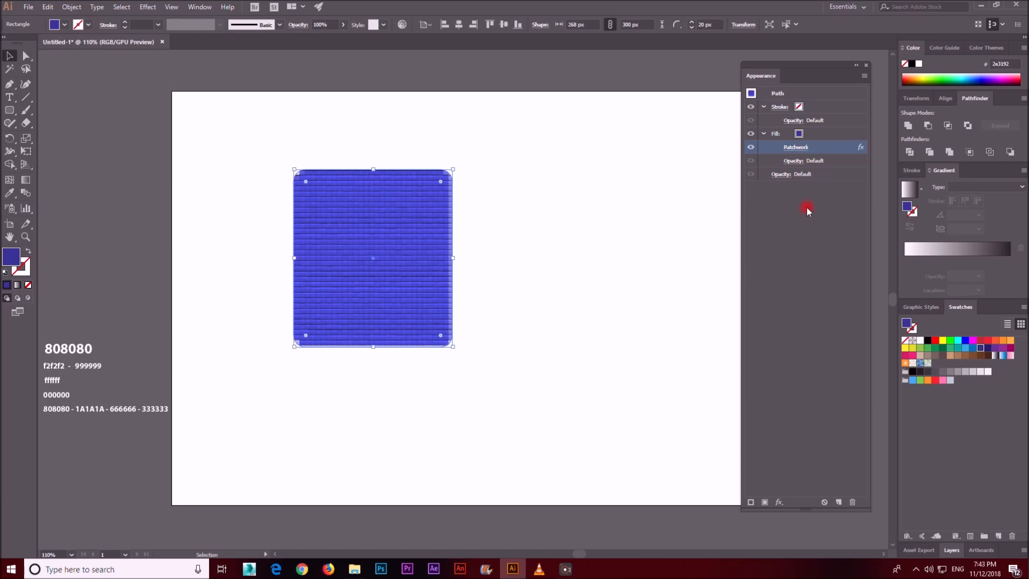
Delete the patchwork-textured blue rectangle from the artboard
{"action": "left_click_drag", "start_coordinate": [418, 255], "coordinate": [433, 223]}
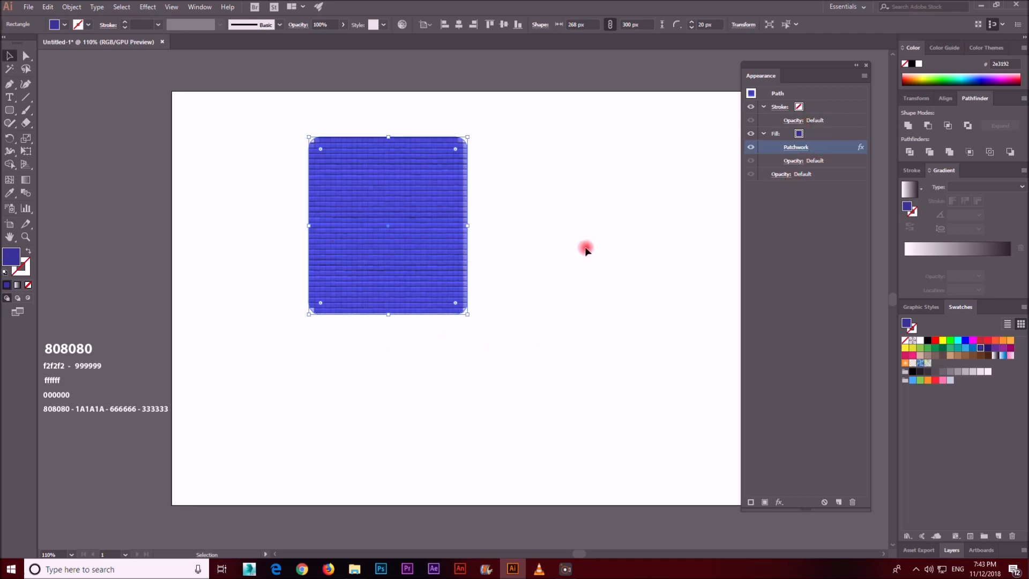
{"action": "left_click_drag", "start_coordinate": [408, 263], "coordinate": [462, 290]}
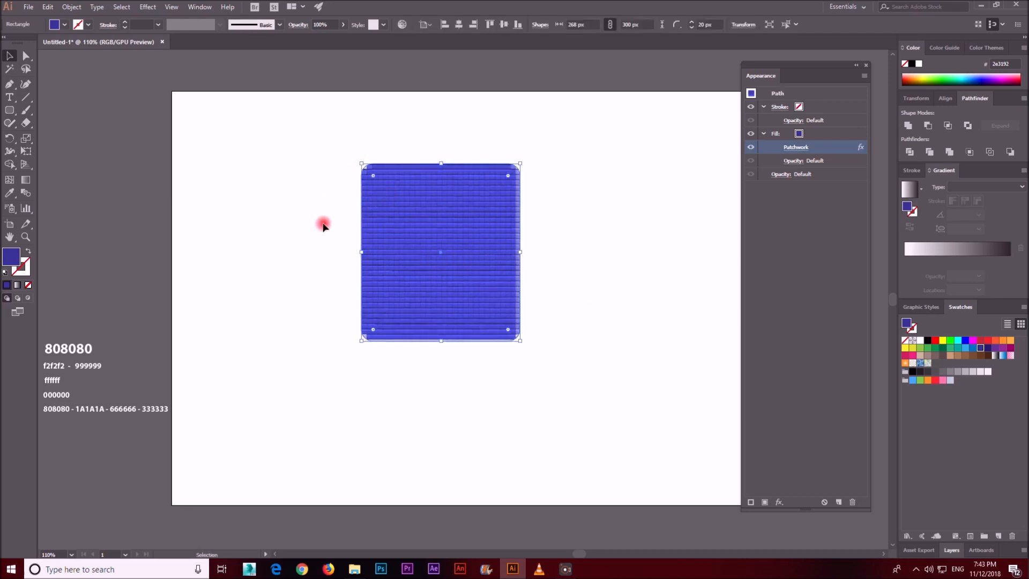
{"action": "left_click_drag", "start_coordinate": [429, 237], "coordinate": [355, 249]}
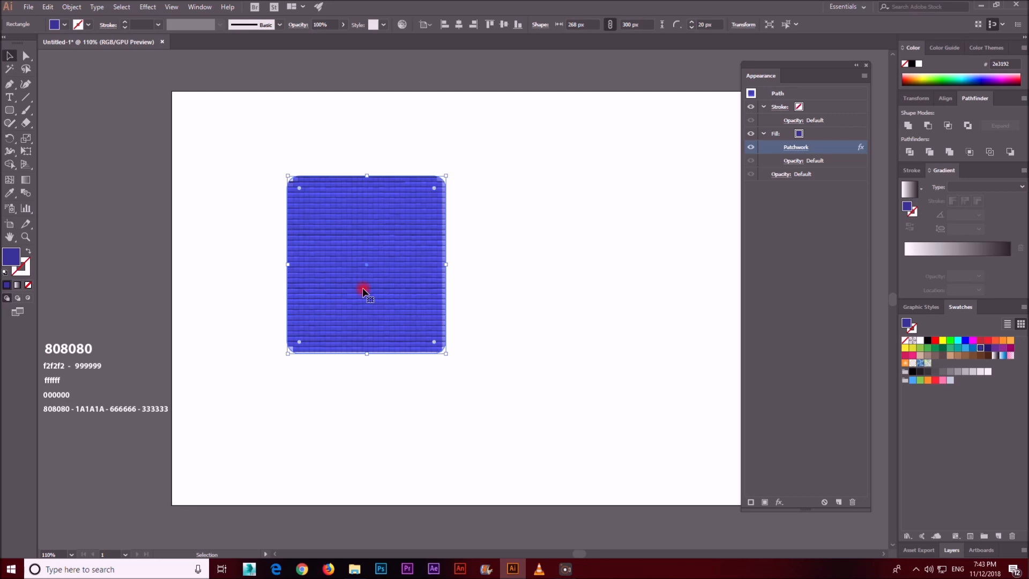
{"action": "left_click_drag", "start_coordinate": [385, 293], "coordinate": [322, 293]}
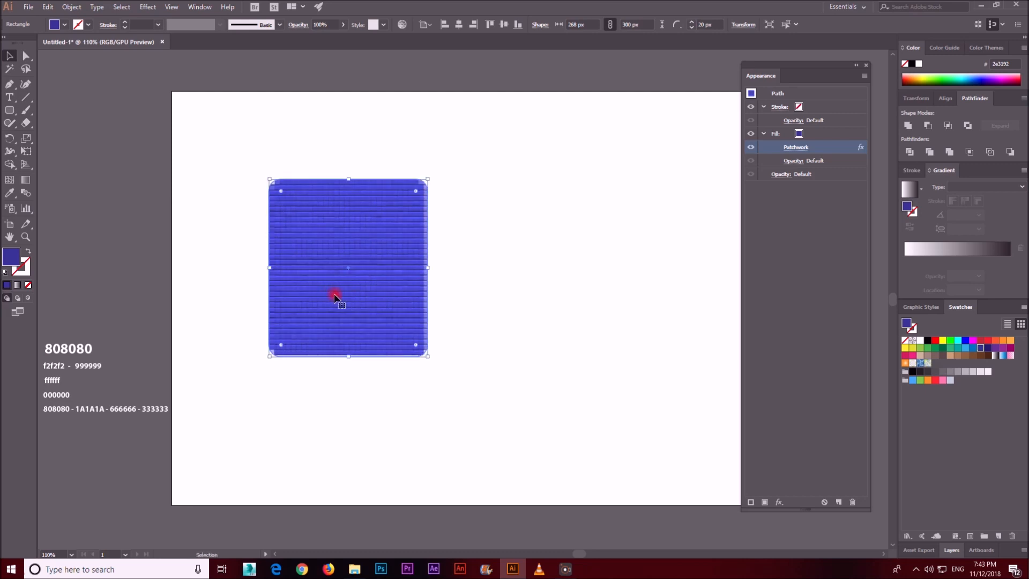
{"action": "key", "text": "Delete"}
Scale down the colour-code notes beside the artboard and move the Appearance panel clear of the artboard
{"action": "left_click_drag", "start_coordinate": [416, 292], "coordinate": [432, 279]}
{"action": "left_click_drag", "start_coordinate": [160, 430], "coordinate": [80, 273]}
{"action": "left_click_drag", "start_coordinate": [184, 328], "coordinate": [171, 337]}
{"action": "left_click_drag", "start_coordinate": [110, 277], "coordinate": [138, 271]}
{"action": "key", "text": "ctrl+z"}
{"action": "left_click_drag", "start_coordinate": [73, 274], "coordinate": [172, 422]}
{"action": "left_click_drag", "start_coordinate": [841, 69], "coordinate": [838, 58]}
{"action": "left_click_drag", "start_coordinate": [811, 496], "coordinate": [806, 471]}
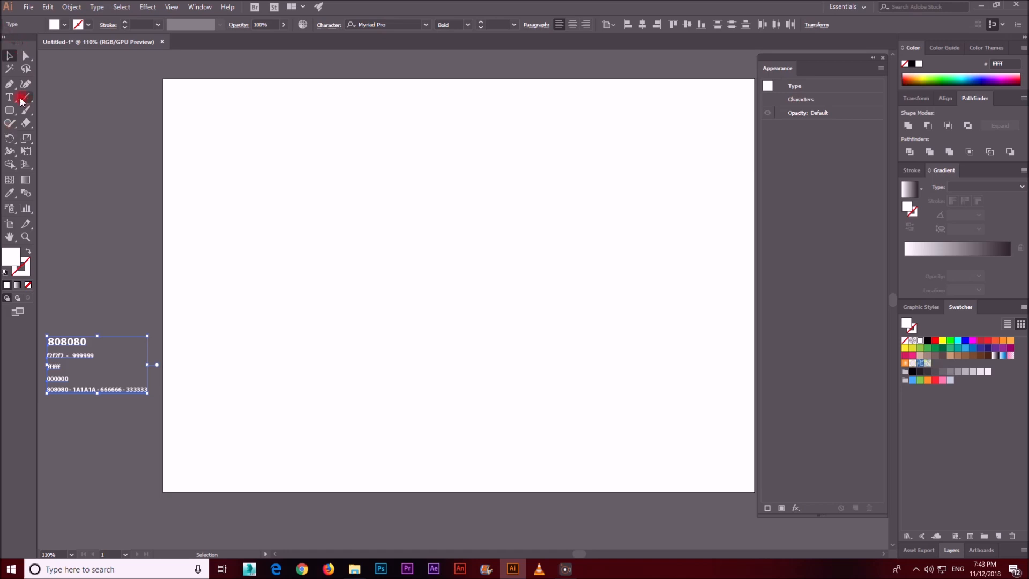
Draw a 1000 × 700 px rectangle covering the whole artboard and fill it with 808080
{"action": "left_click_drag", "start_coordinate": [10, 109], "coordinate": [11, 107]}
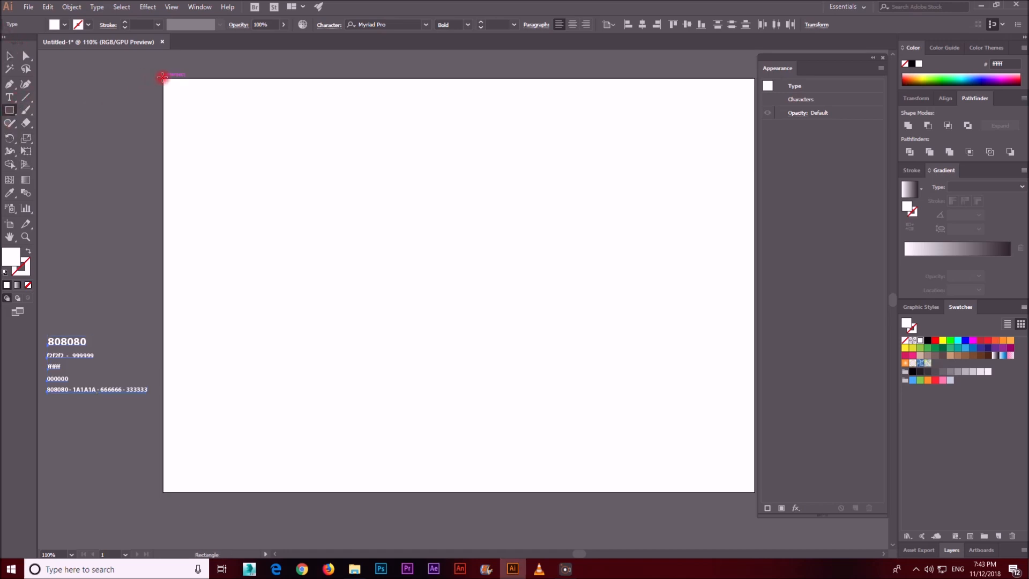
{"action": "left_click_drag", "start_coordinate": [163, 77], "coordinate": [755, 492]}
{"action": "left_click", "coordinate": [9, 55]}
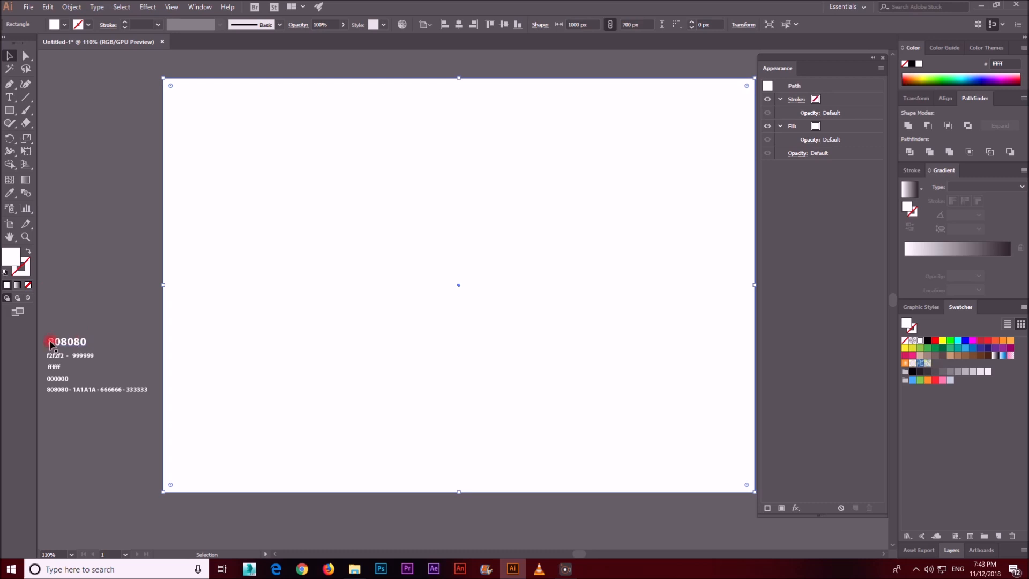
{"action": "double_click", "coordinate": [14, 257]}
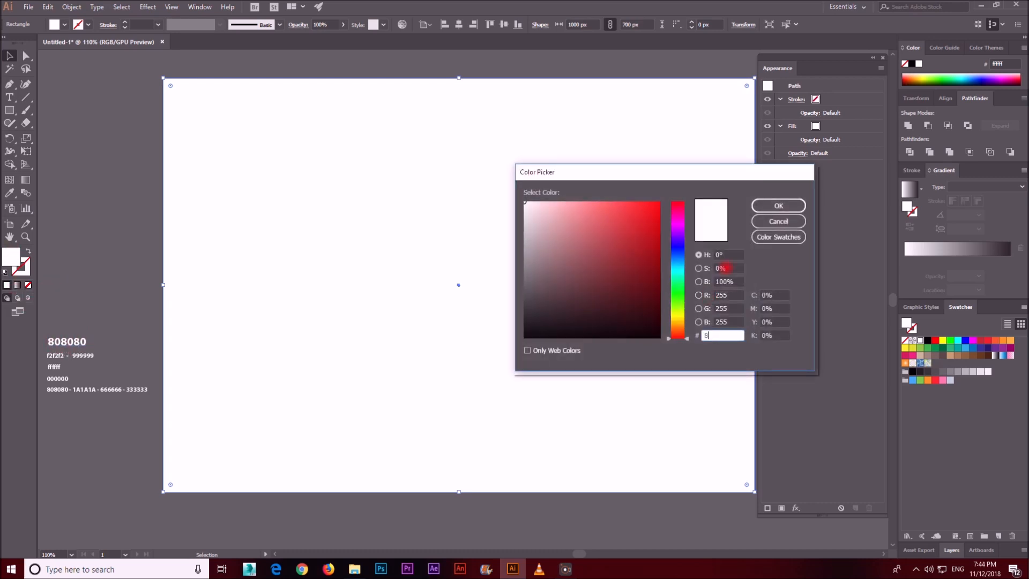
{"action": "type", "text": "808080"}
{"action": "key", "text": "Return"}
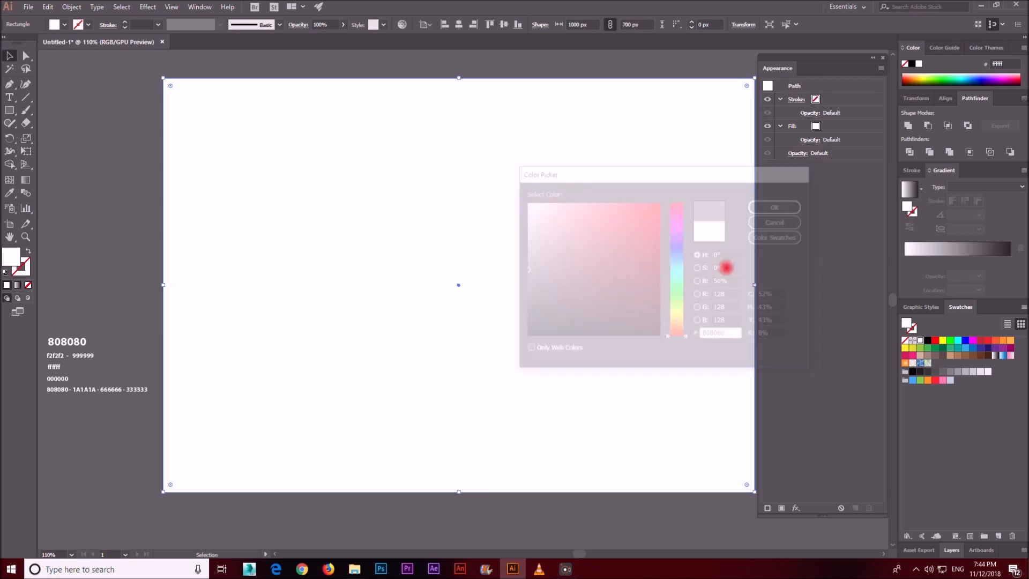
{"action": "left_click", "coordinate": [76, 163]}
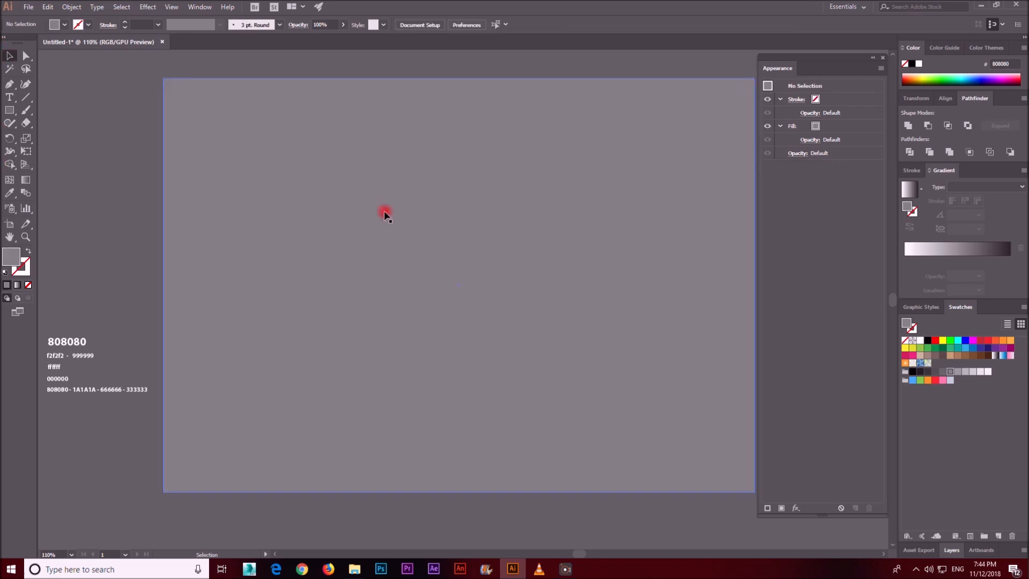
Lock the gray background rectangle
{"action": "left_click", "coordinate": [388, 203]}
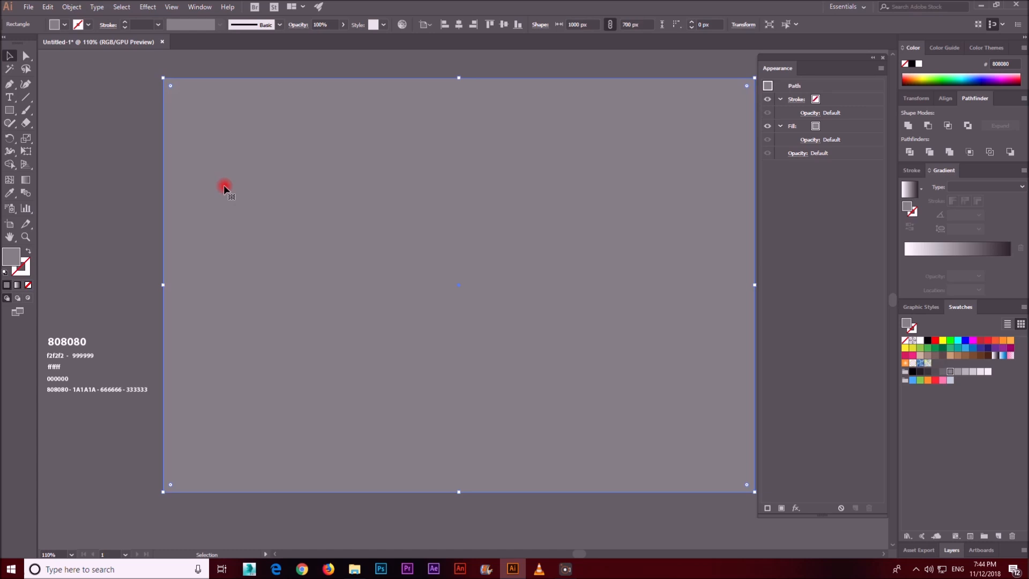
{"action": "left_click", "coordinate": [906, 566]}
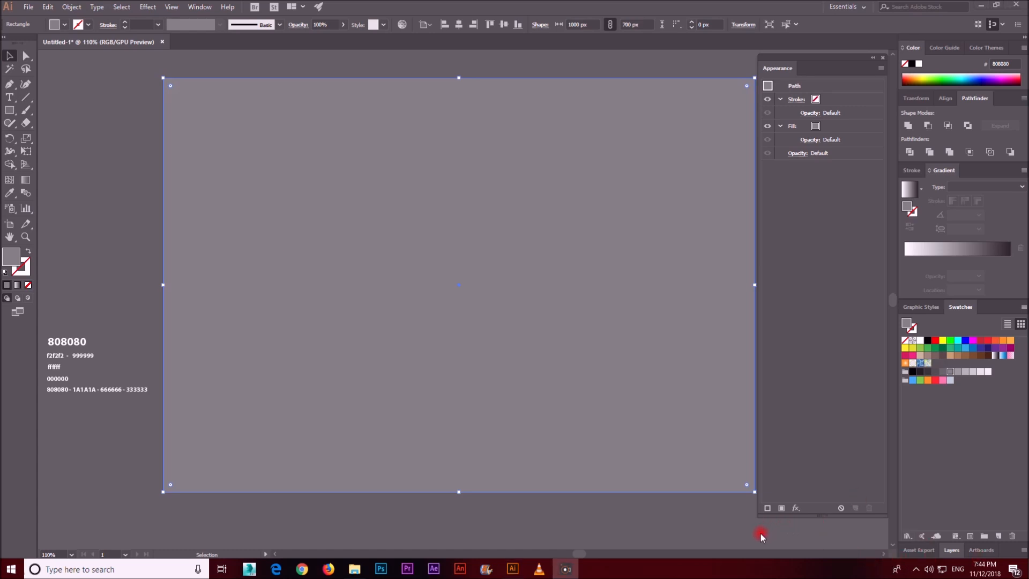
{"action": "left_click", "coordinate": [68, 176]}
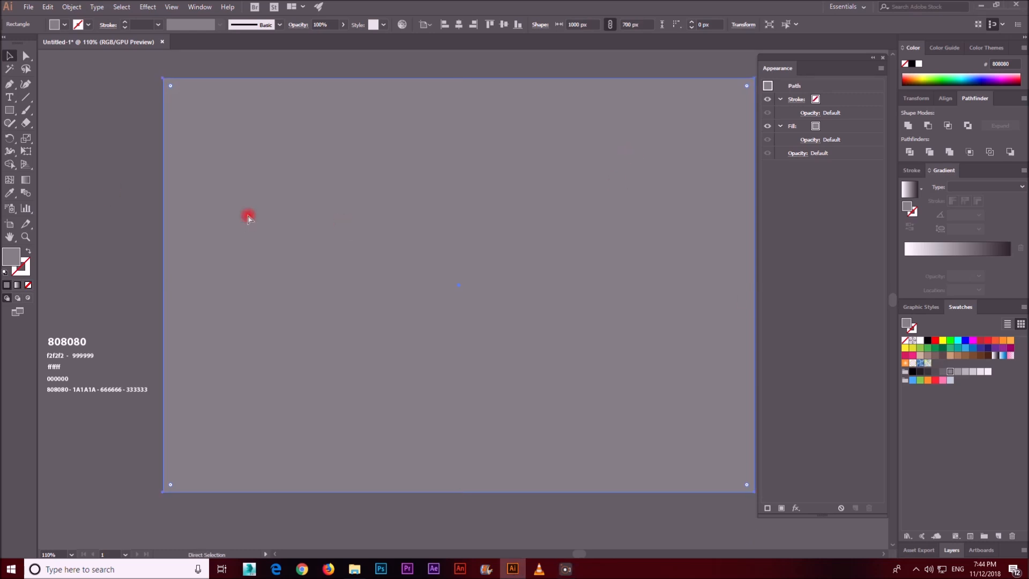
{"action": "key", "text": "ctrl+2"}
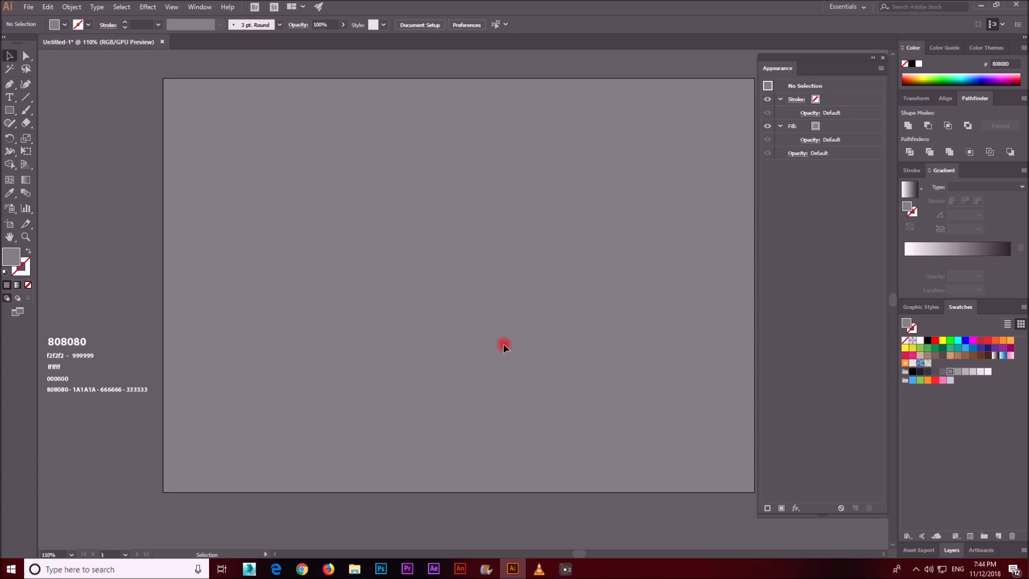
{"action": "left_click", "coordinate": [802, 535]}
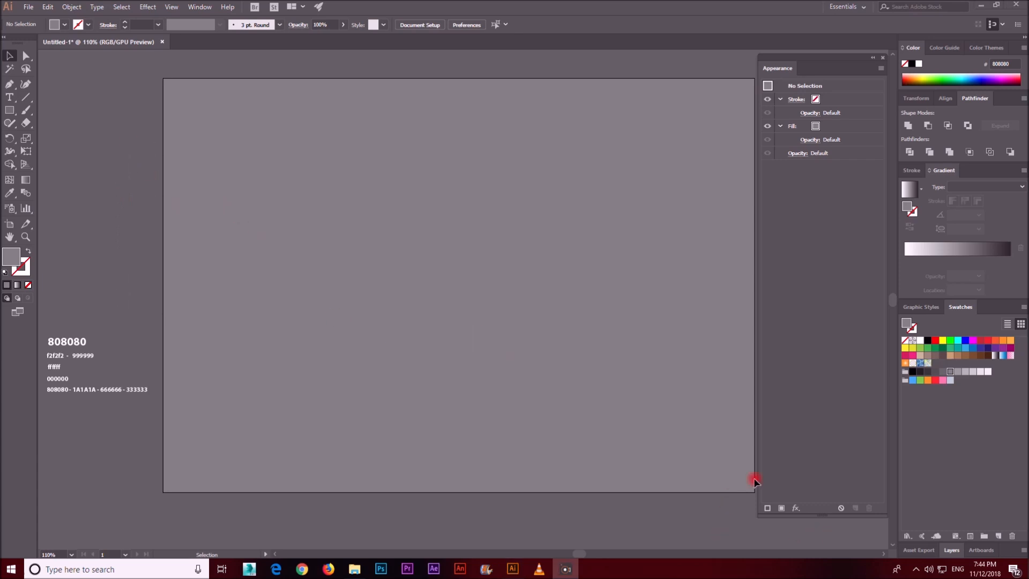
{"action": "left_click", "coordinate": [393, 267]}
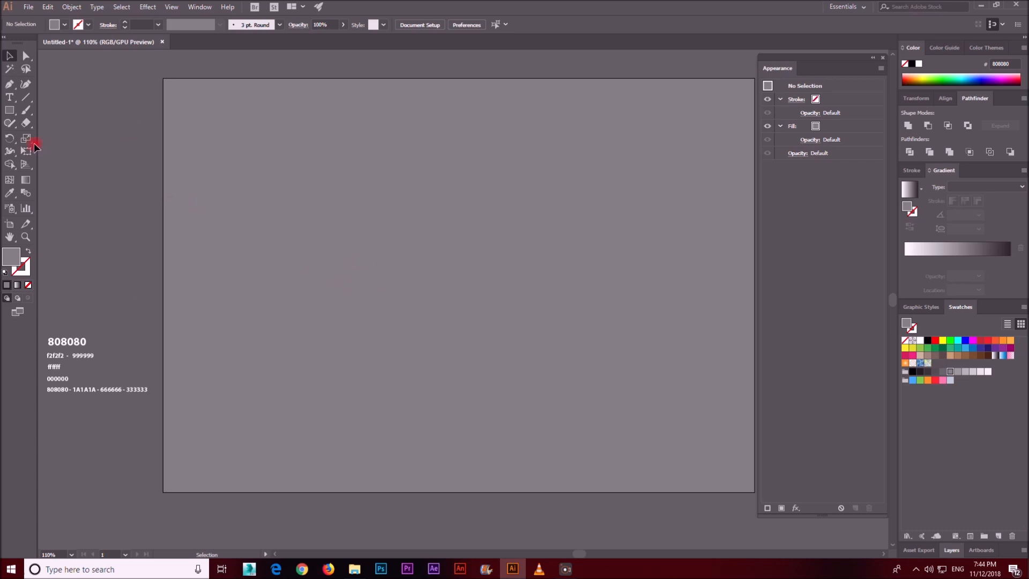
Add the point text ORANGE on the gray artboard
{"action": "left_click_drag", "start_coordinate": [9, 97], "coordinate": [51, 100]}
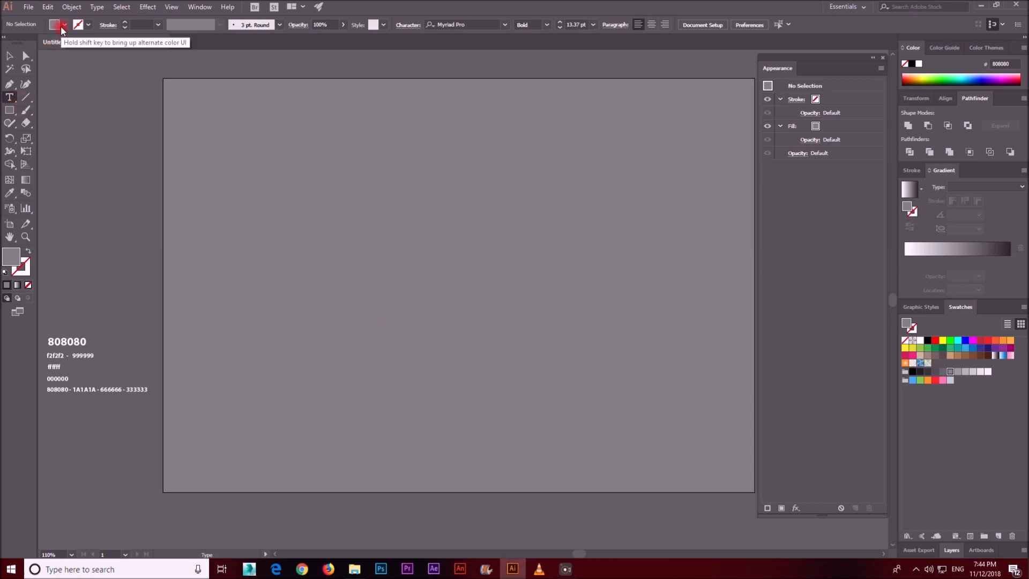
{"action": "left_click", "coordinate": [61, 25]}
{"action": "left_click", "coordinate": [58, 57]}
{"action": "left_click", "coordinate": [73, 50]}
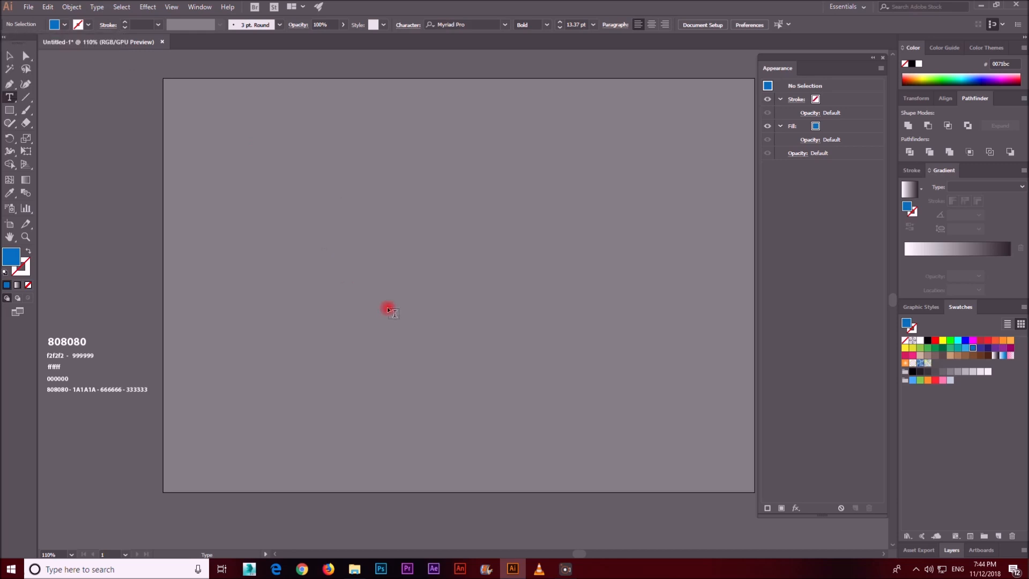
{"action": "left_click", "coordinate": [341, 253]}
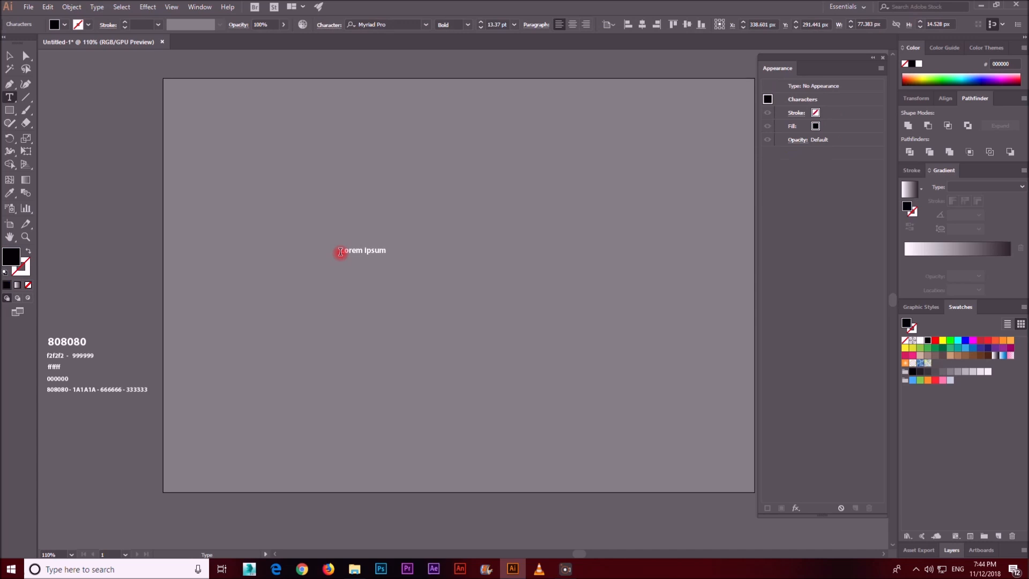
{"action": "type", "text": "RANGE"}
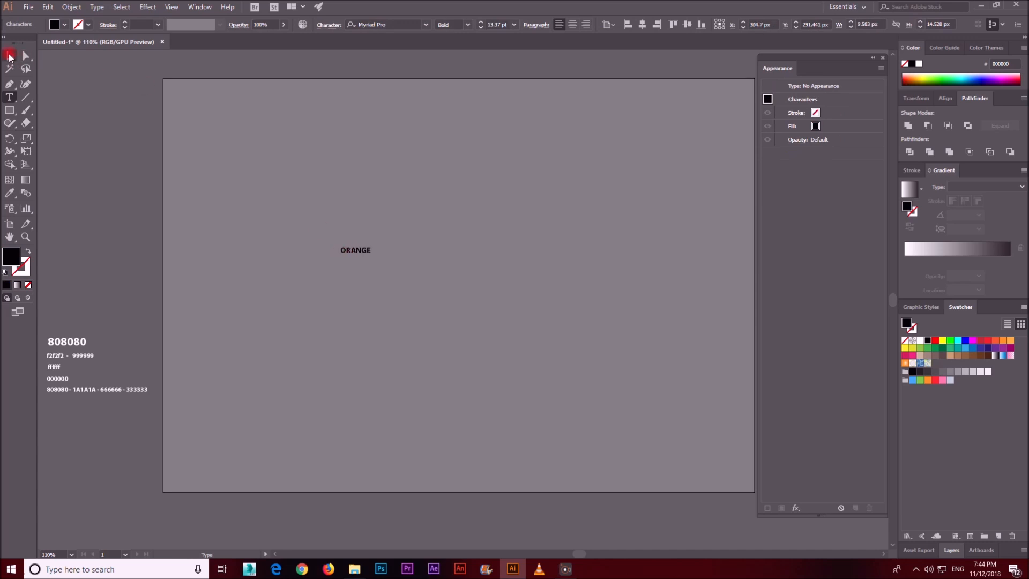
Scale the ORANGE text up to about 183.5 pt and position it near the middle of the artboard
{"action": "left_click", "coordinate": [9, 55]}
{"action": "left_click_drag", "start_coordinate": [372, 254], "coordinate": [482, 321]}
{"action": "left_click_drag", "start_coordinate": [415, 257], "coordinate": [478, 248]}
{"action": "left_click_drag", "start_coordinate": [628, 314], "coordinate": [652, 321]}
{"action": "left_click_drag", "start_coordinate": [528, 290], "coordinate": [553, 290]}
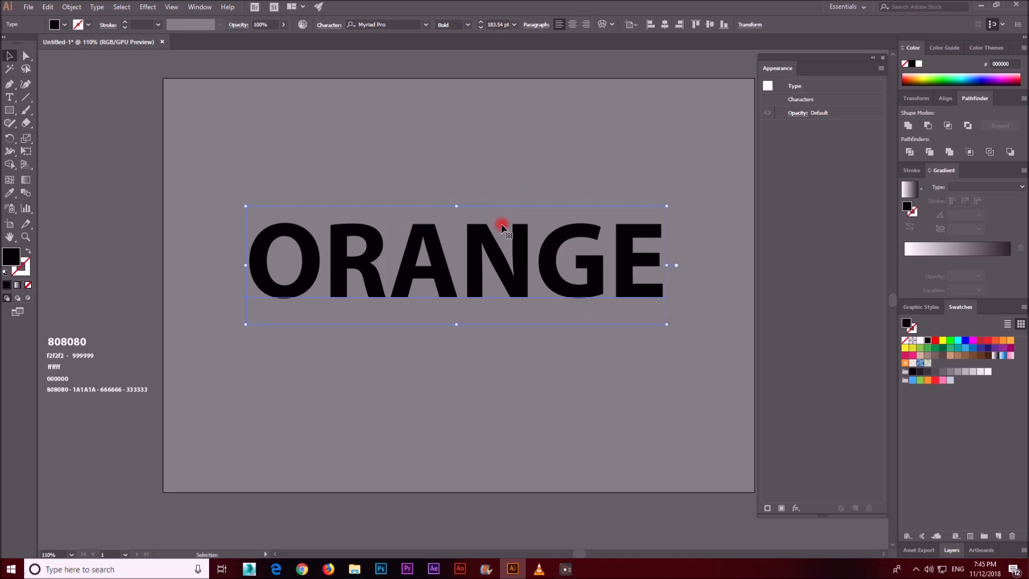
Set the ORANGE text's fill to none and keep the text selected
{"action": "left_click", "coordinate": [64, 25]}
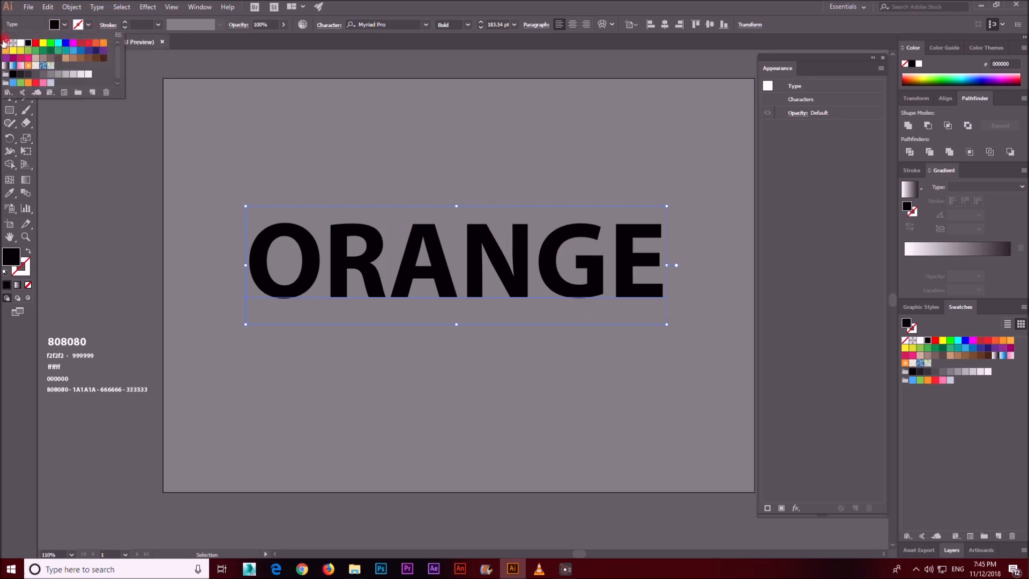
{"action": "left_click", "coordinate": [6, 42]}
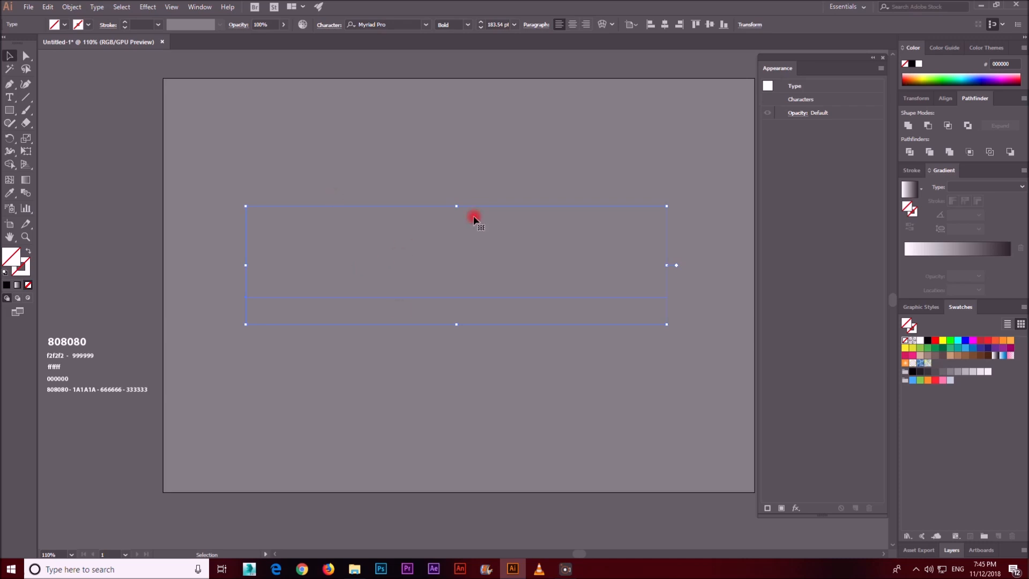
{"action": "left_click", "coordinate": [95, 214]}
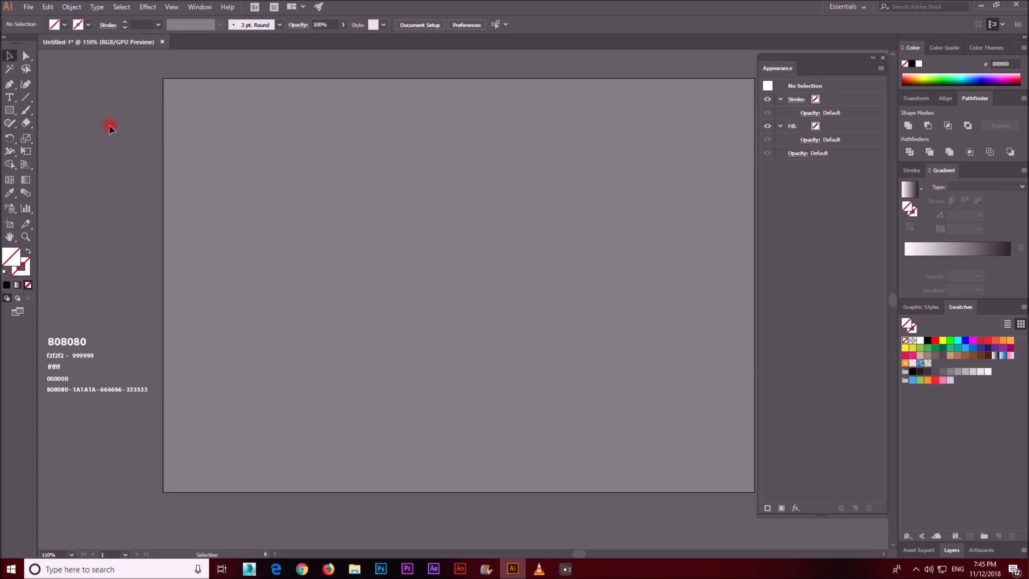
{"action": "left_click_drag", "start_coordinate": [113, 146], "coordinate": [586, 319]}
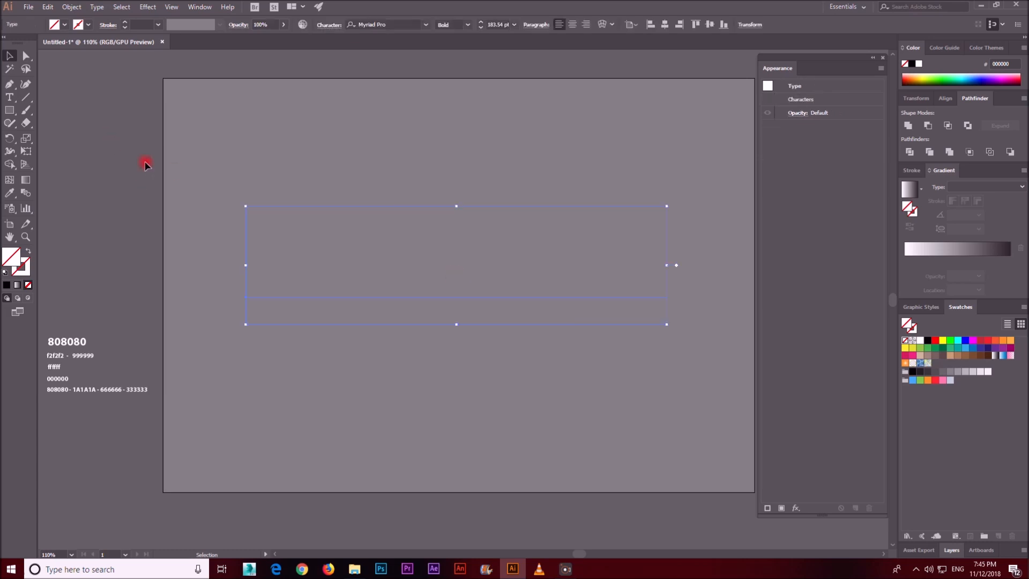
{"action": "left_click", "coordinate": [300, 126]}
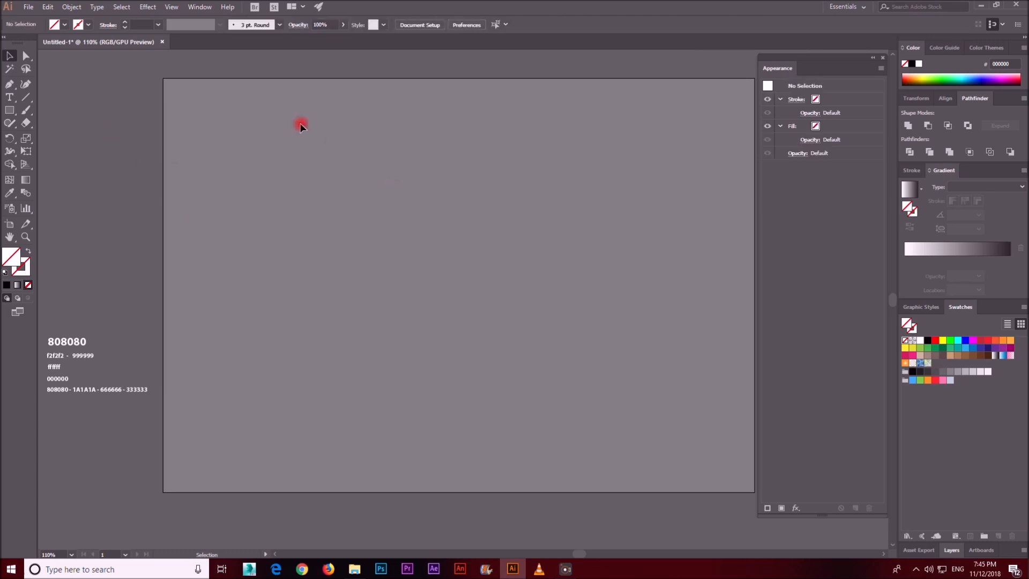
{"action": "left_click", "coordinate": [364, 237]}
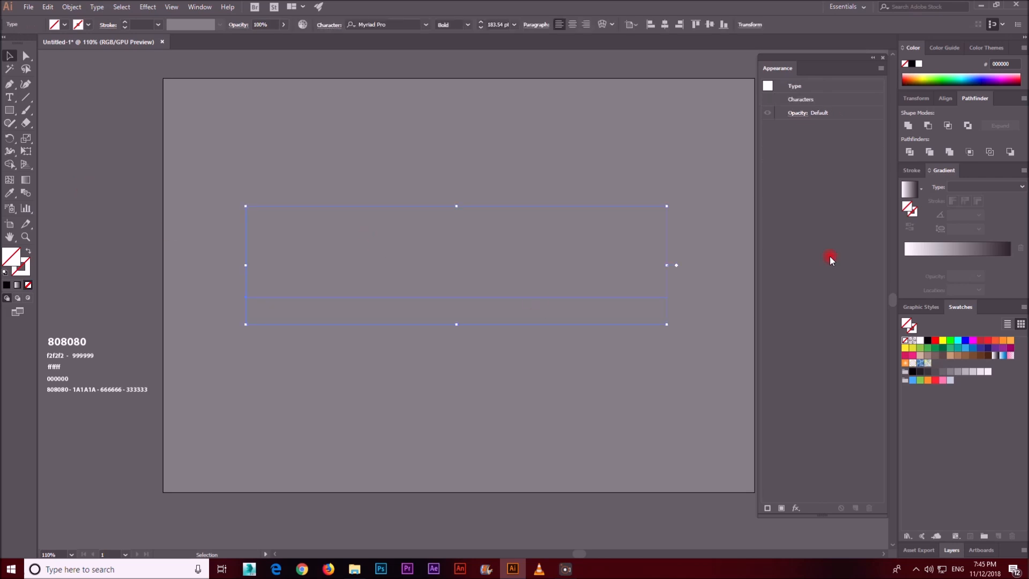
Add a new fill to the ORANGE text in its appearance and turn it into a linear gradient
{"action": "left_click", "coordinate": [782, 508]}
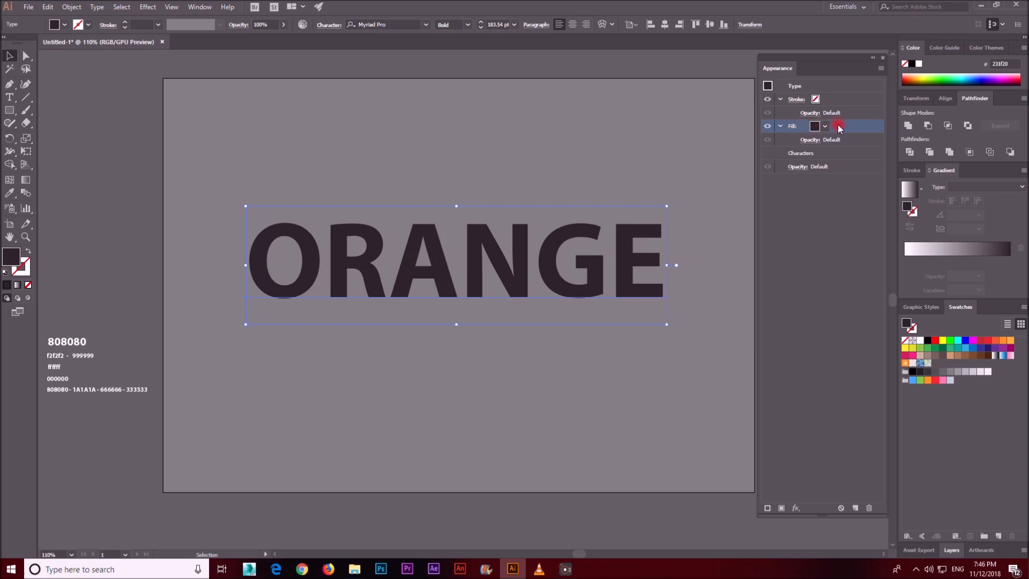
{"action": "left_click", "coordinate": [959, 249]}
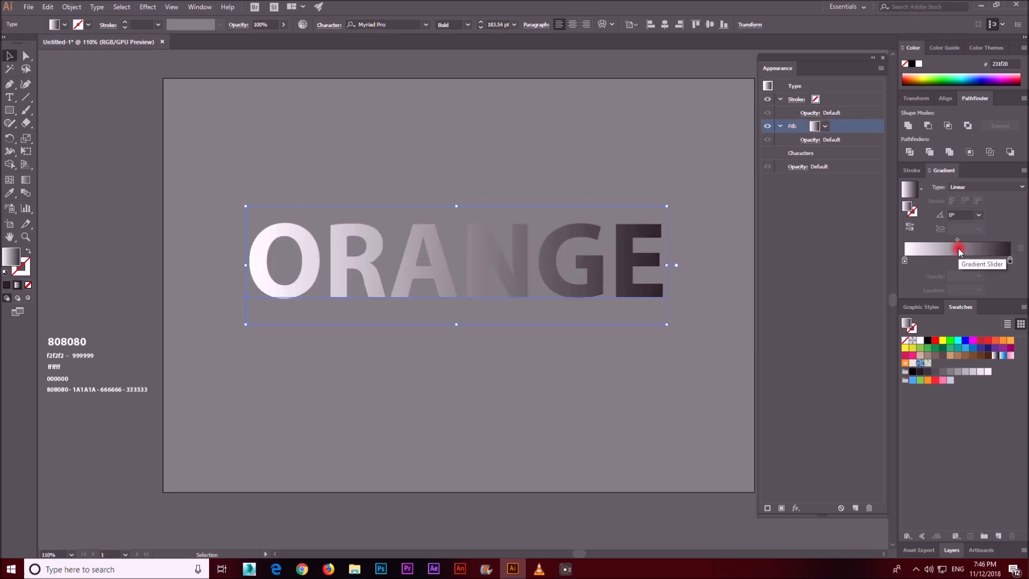
{"action": "left_click", "coordinate": [904, 261]}
{"action": "left_click", "coordinate": [81, 359]}
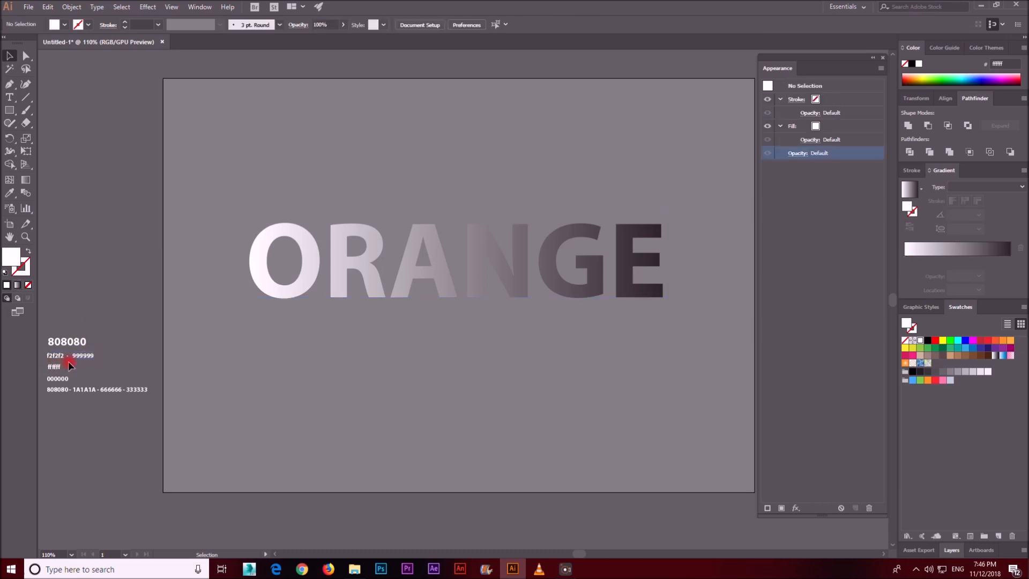
Switch the starting stop of the text's gradient fill to RGB and set its colour to f2f2f2
{"action": "left_click", "coordinate": [629, 294]}
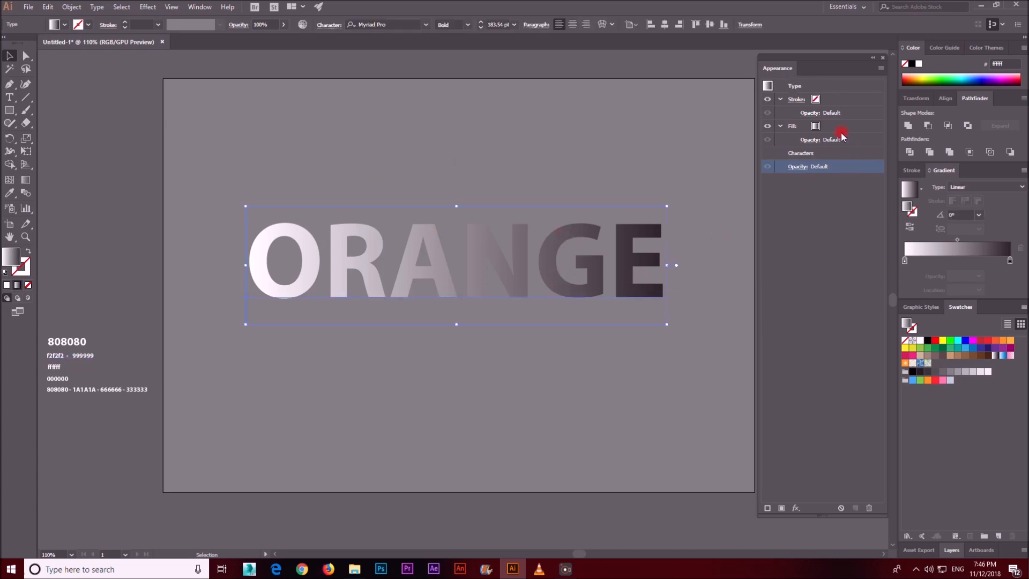
{"action": "left_click", "coordinate": [809, 127]}
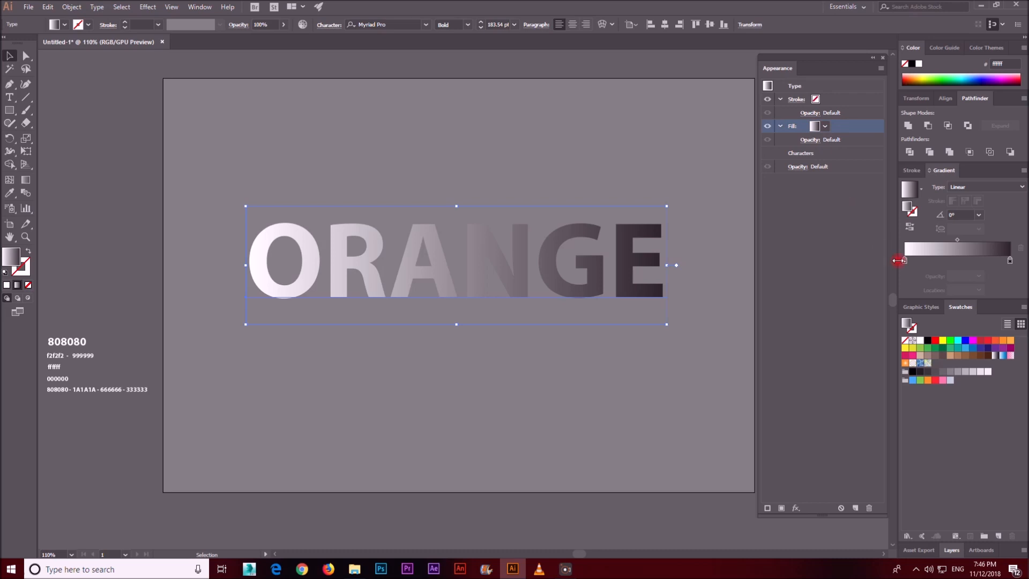
{"action": "double_click", "coordinate": [905, 262]}
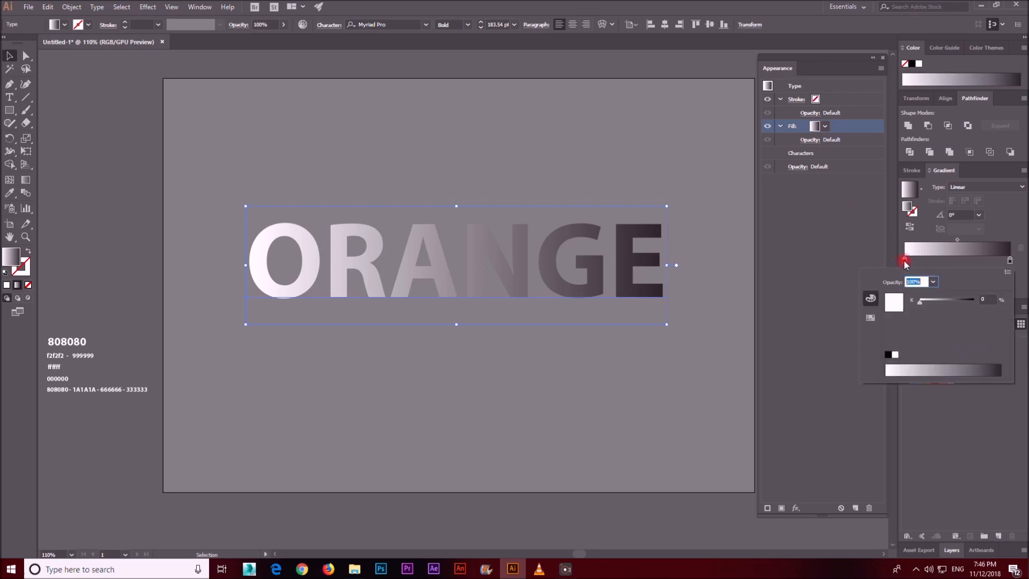
{"action": "left_click", "coordinate": [1007, 276]}
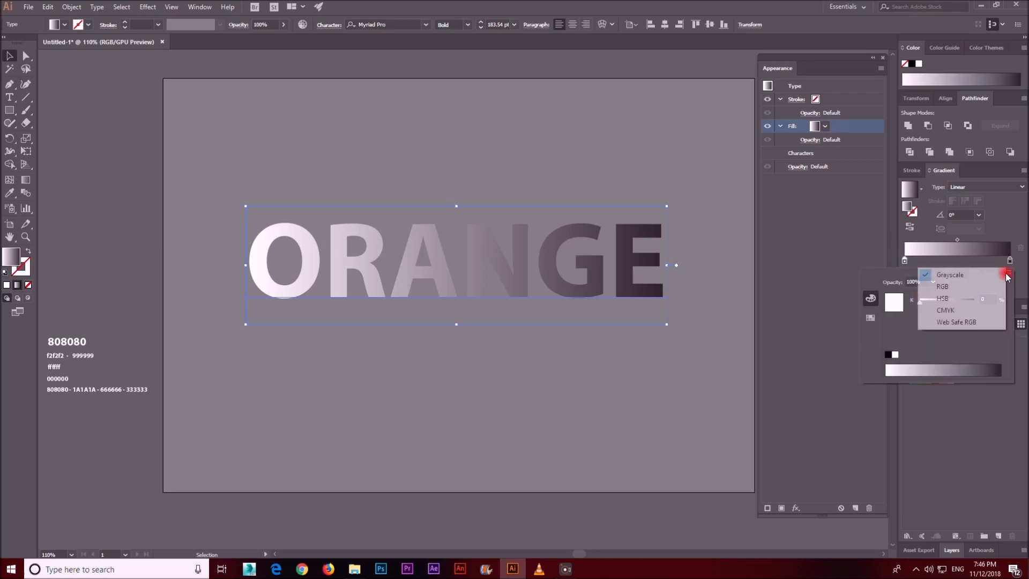
{"action": "left_click", "coordinate": [960, 285]}
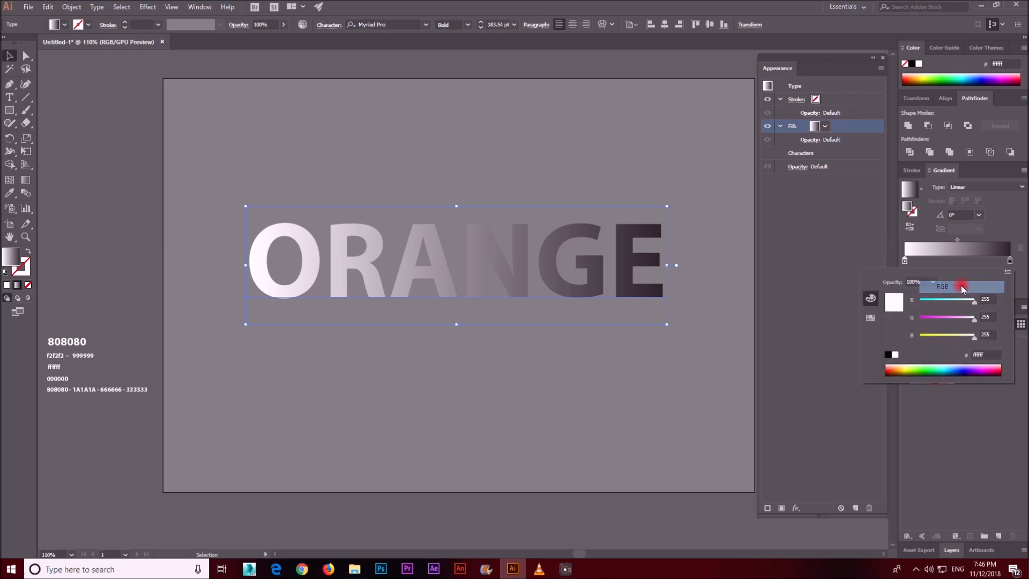
{"action": "double_click", "coordinate": [992, 355]}
{"action": "type", "text": "f2f2f2"}
{"action": "key", "text": "Return"}
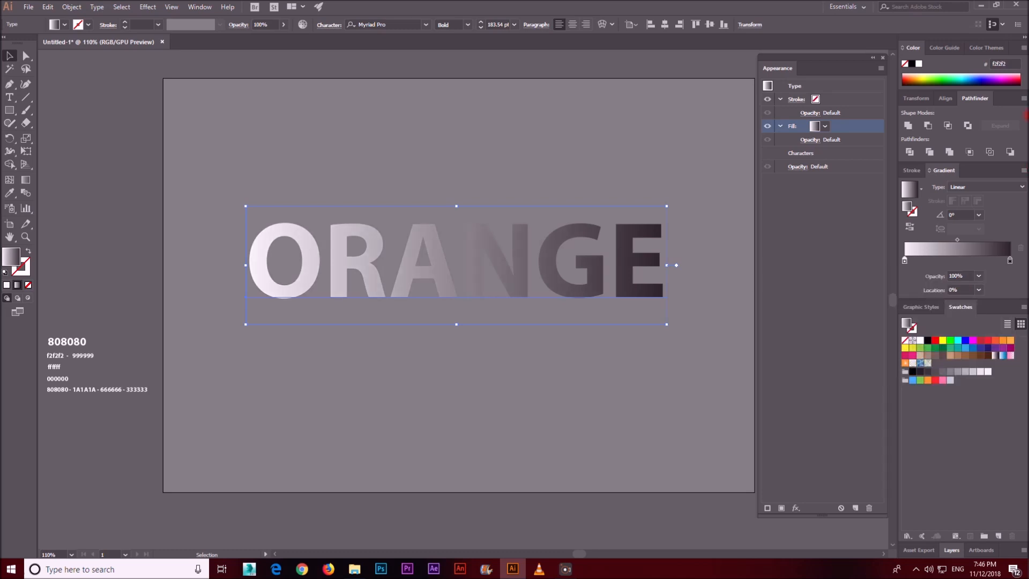
Switch the end stop of the text's gradient to RGB and set its colour to 999999
{"action": "left_click", "coordinate": [1010, 262]}
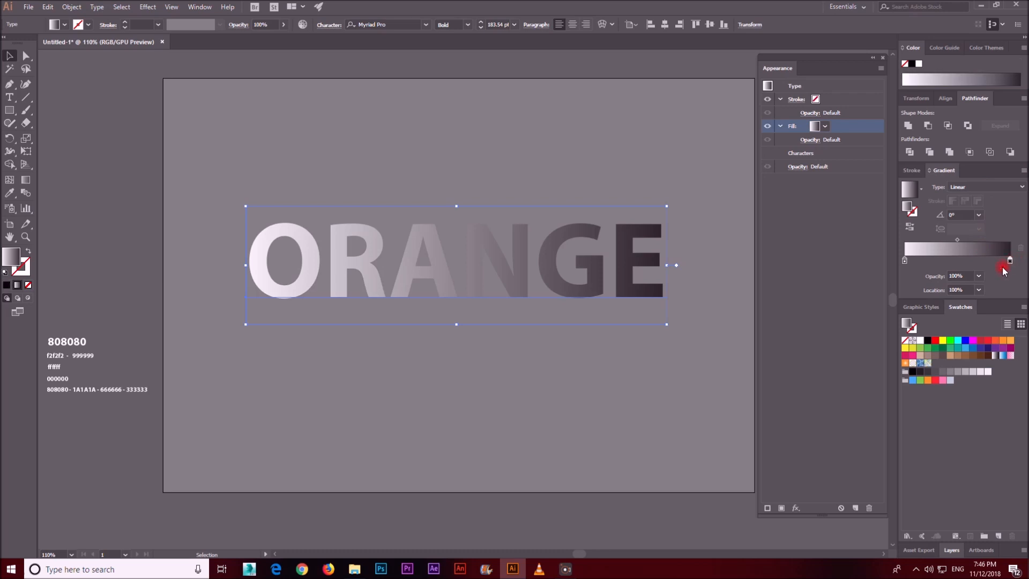
{"action": "left_click", "coordinate": [1010, 262]}
{"action": "left_click", "coordinate": [1008, 272]}
{"action": "left_click", "coordinate": [978, 287]}
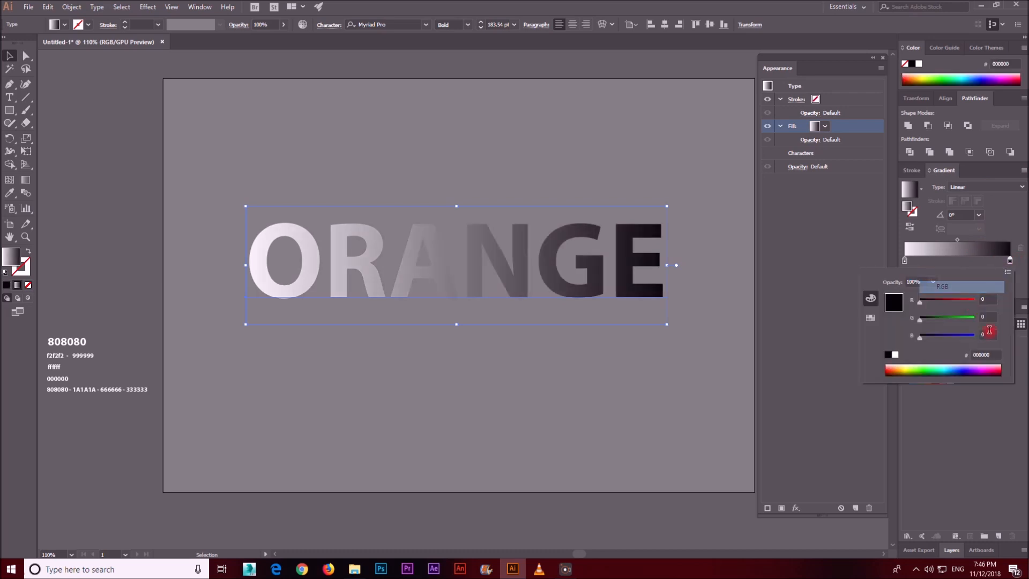
{"action": "left_click", "coordinate": [939, 351]}
{"action": "type", "text": "999999"}
{"action": "key", "text": "Return"}
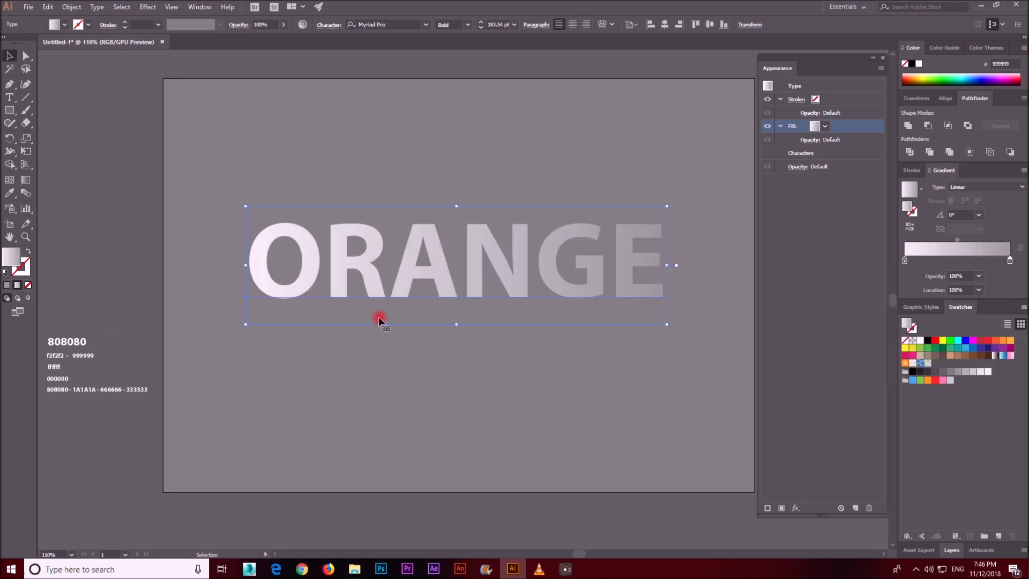
Set the angle of the text's gradient fill to -90°
{"action": "left_click", "coordinate": [8, 55]}
{"action": "left_click", "coordinate": [961, 214]}
{"action": "type", "text": "-90"}
{"action": "key", "text": "Return"}
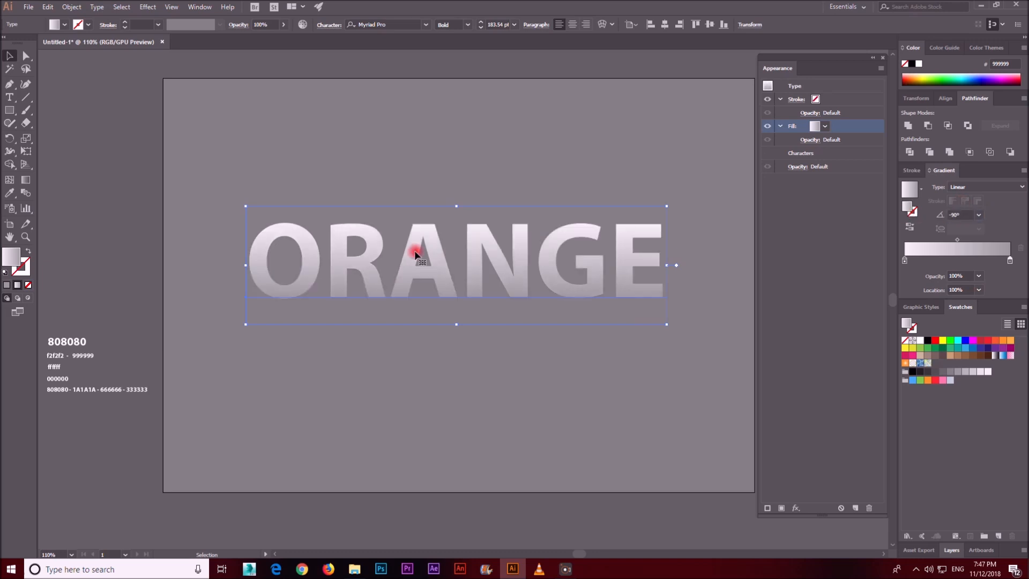
Add a second fill to the ORANGE text and make the lower of the two fills white
{"action": "left_click", "coordinate": [440, 325]}
{"action": "left_click", "coordinate": [417, 293]}
{"action": "left_click", "coordinate": [782, 508]}
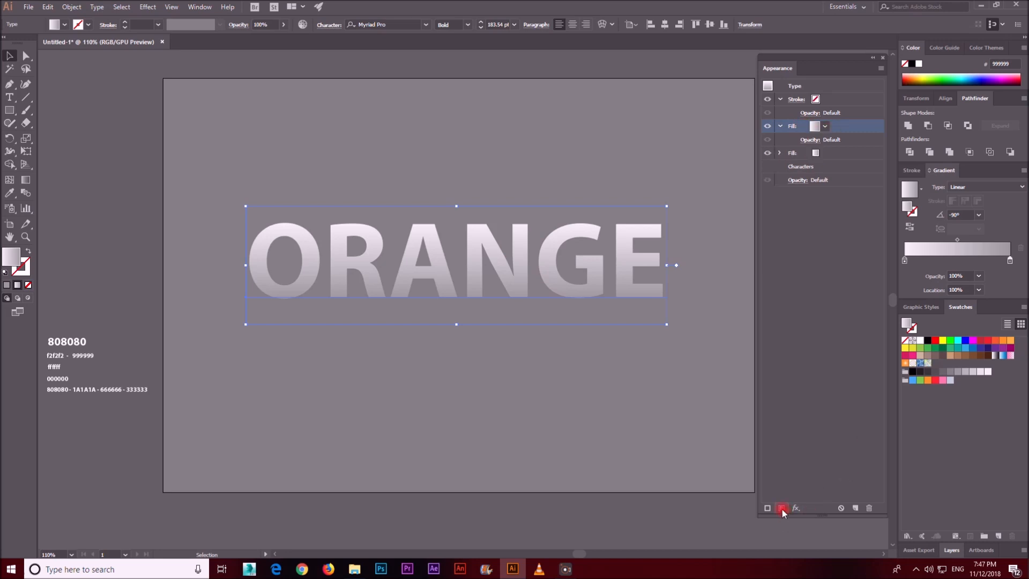
{"action": "left_click", "coordinate": [818, 155]}
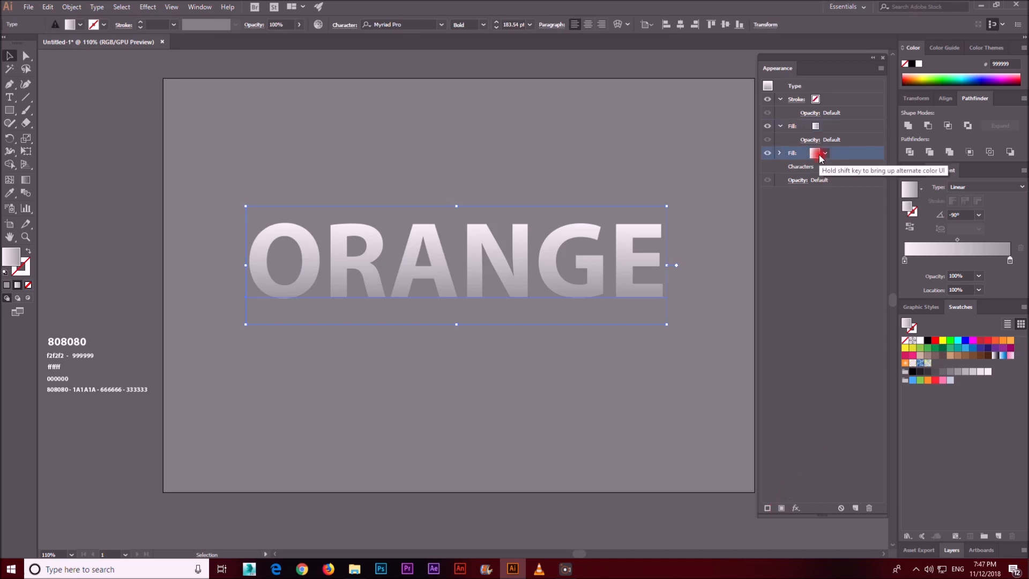
{"action": "mouse_move", "coordinate": [820, 159]}
{"action": "left_mouse_down"}
{"action": "mouse_move", "coordinate": [820, 137]}
{"action": "mouse_move", "coordinate": [821, 151]}
{"action": "left_mouse_up"}
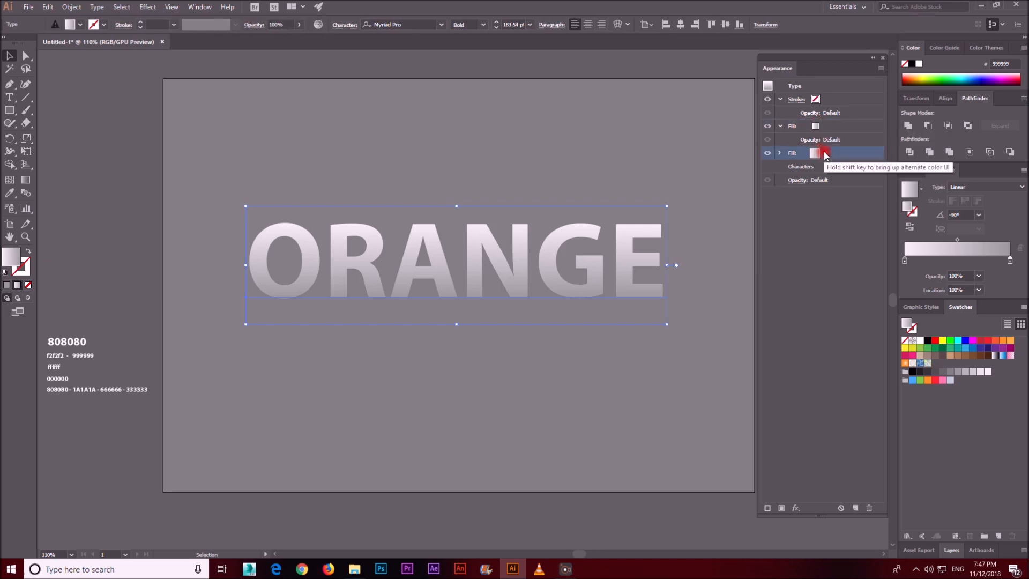
{"action": "left_click", "coordinate": [824, 152]}
{"action": "left_click", "coordinate": [727, 171]}
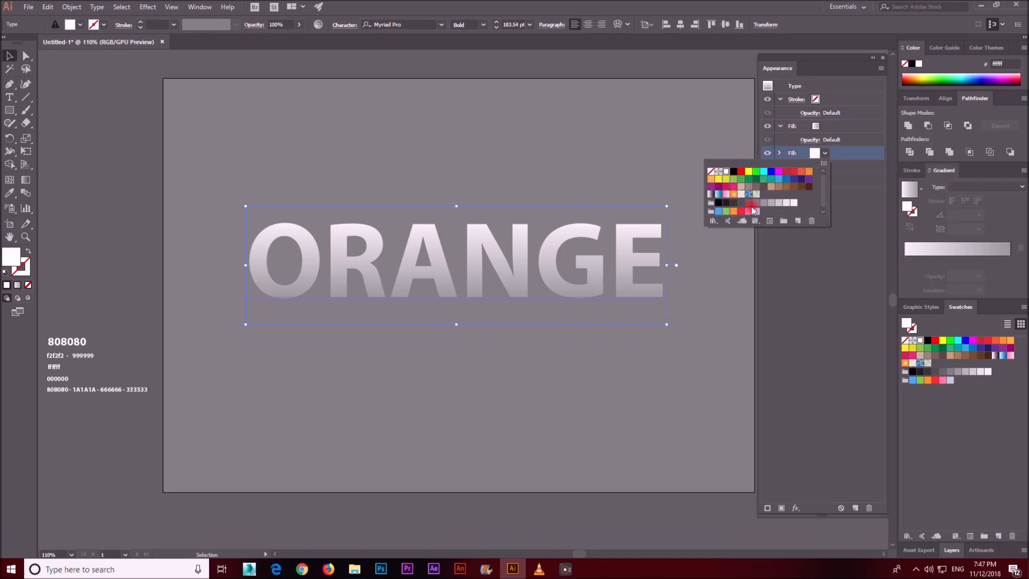
{"action": "left_click", "coordinate": [793, 266]}
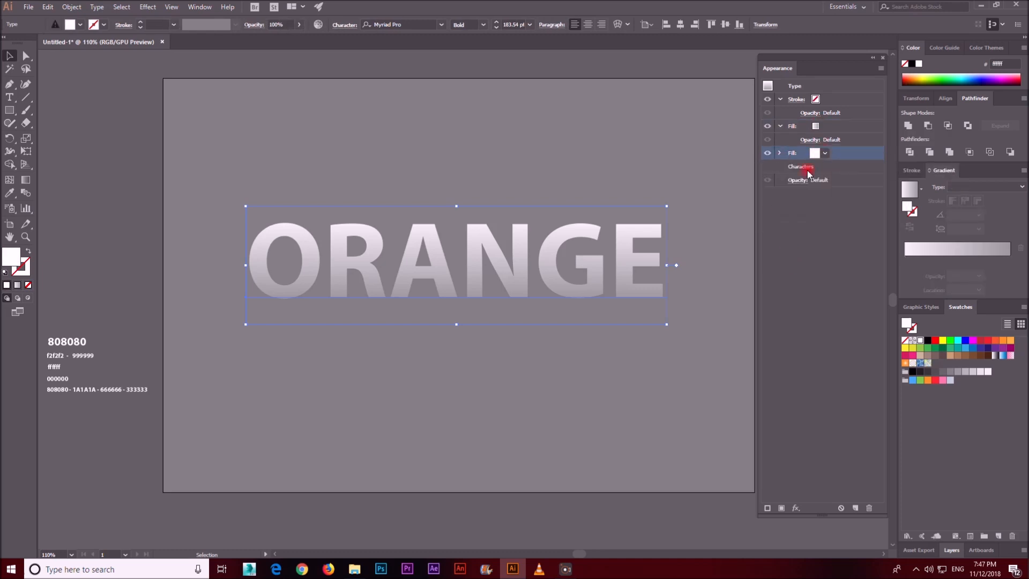
{"action": "left_click", "coordinate": [54, 370]}
{"action": "left_click", "coordinate": [143, 244]}
{"action": "left_click", "coordinate": [277, 276]}
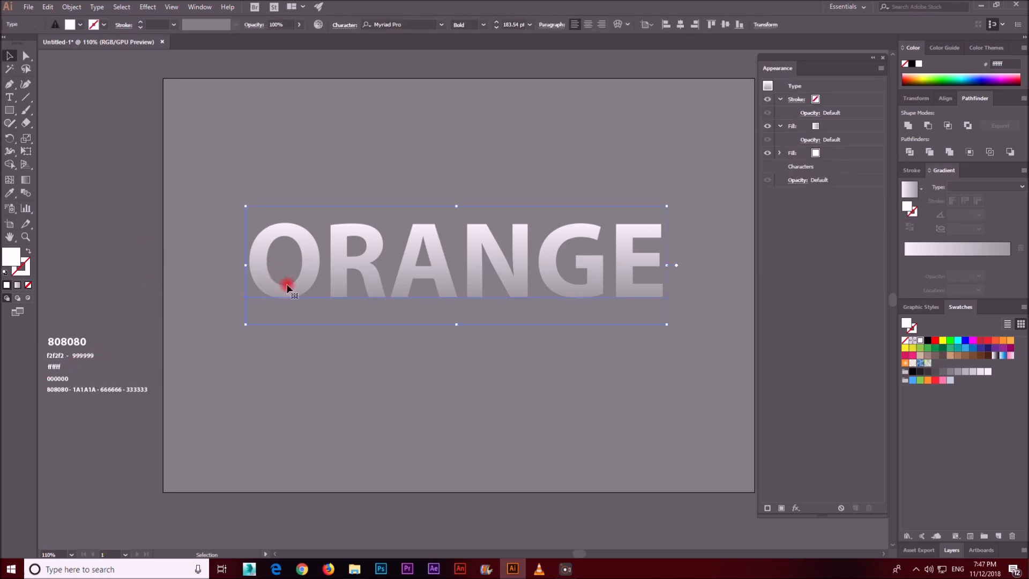
{"action": "left_click", "coordinate": [824, 153]}
{"action": "left_click", "coordinate": [816, 154]}
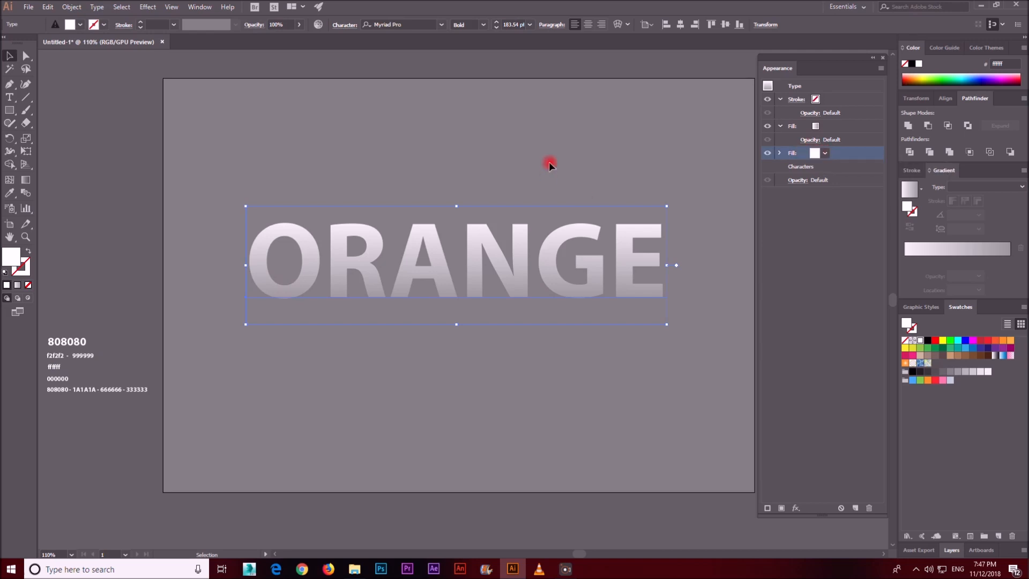
Hide the upper gradient fill briefly to examine the white fill beneath it, and show it again
{"action": "left_click_drag", "start_coordinate": [520, 160], "coordinate": [465, 144]}
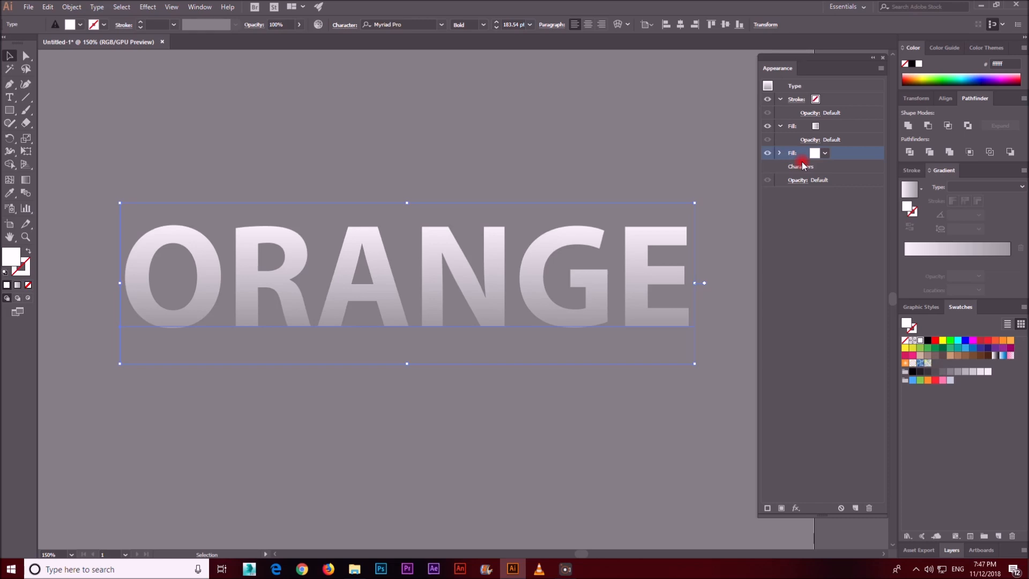
{"action": "left_click", "coordinate": [815, 127]}
{"action": "left_click", "coordinate": [823, 155]}
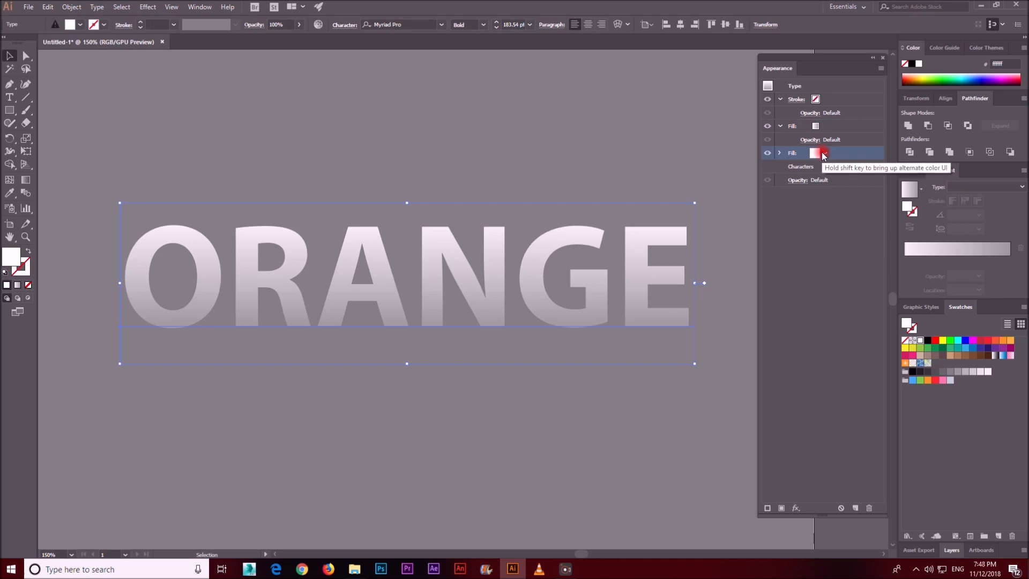
{"action": "left_click", "coordinate": [767, 126]}
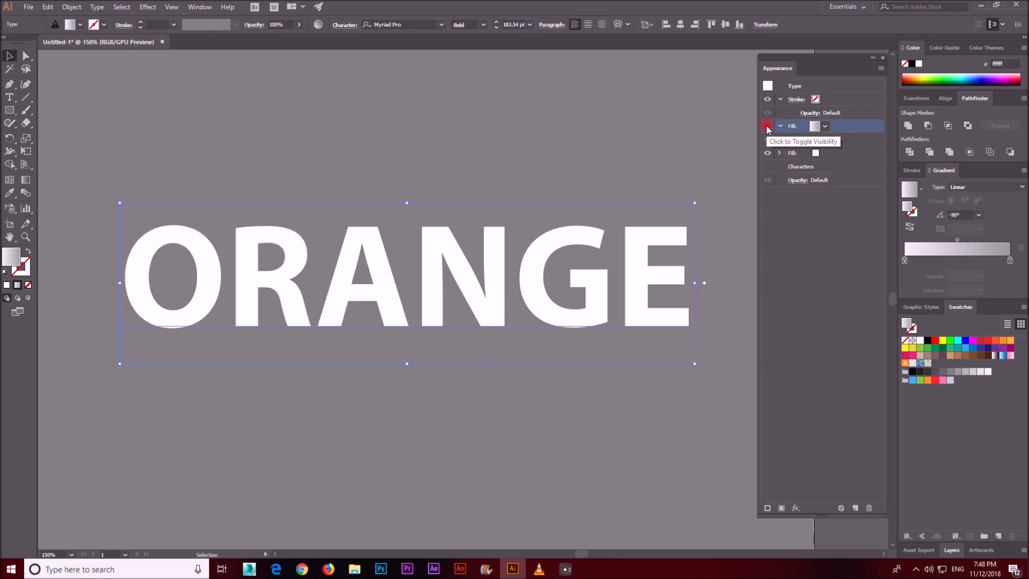
{"action": "left_click", "coordinate": [767, 126]}
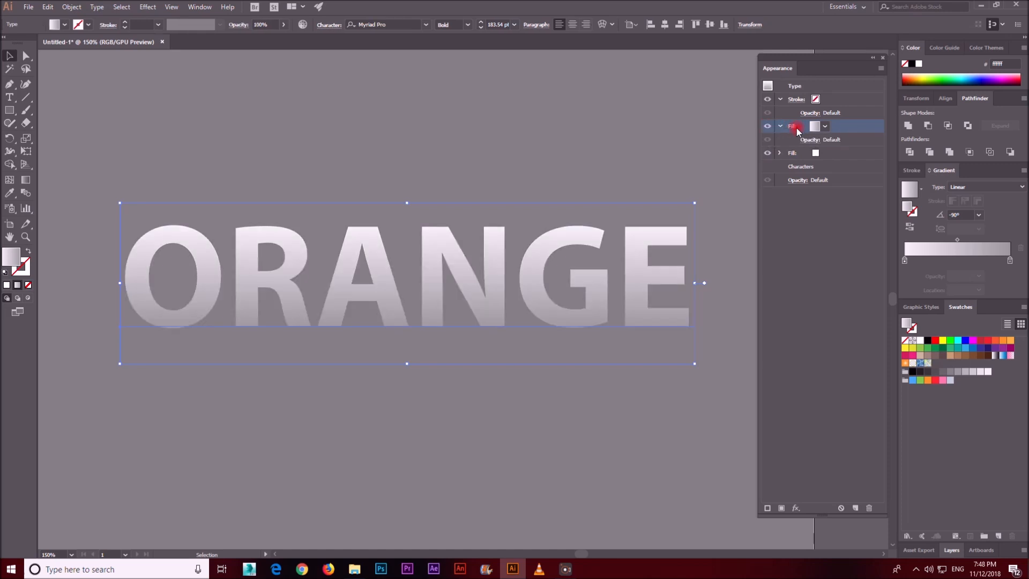
Select the lower white fill of the ORANGE text and open a Transform effect for it
{"action": "left_click", "coordinate": [827, 153]}
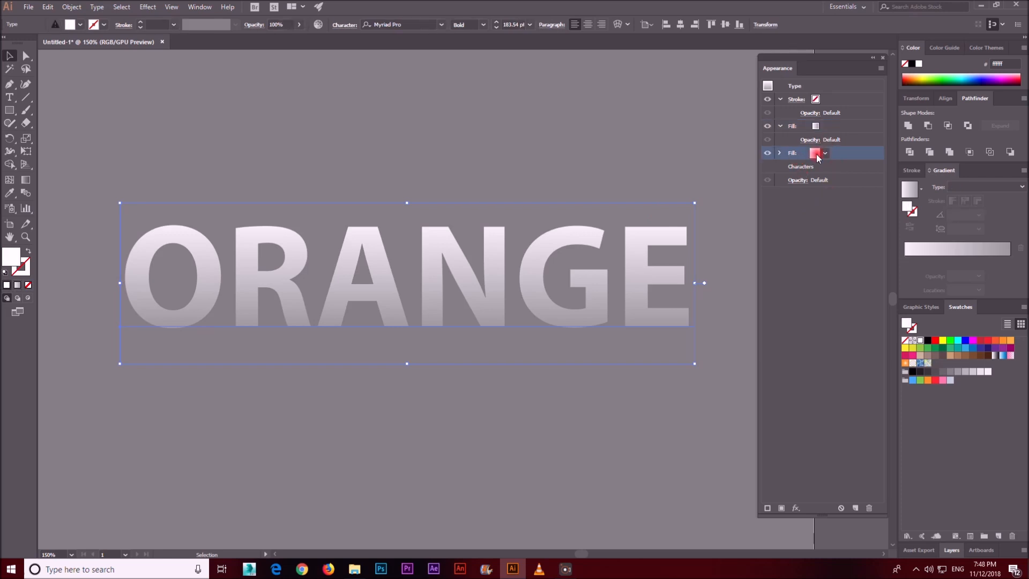
{"action": "left_click", "coordinate": [810, 159]}
{"action": "left_click", "coordinate": [147, 7]}
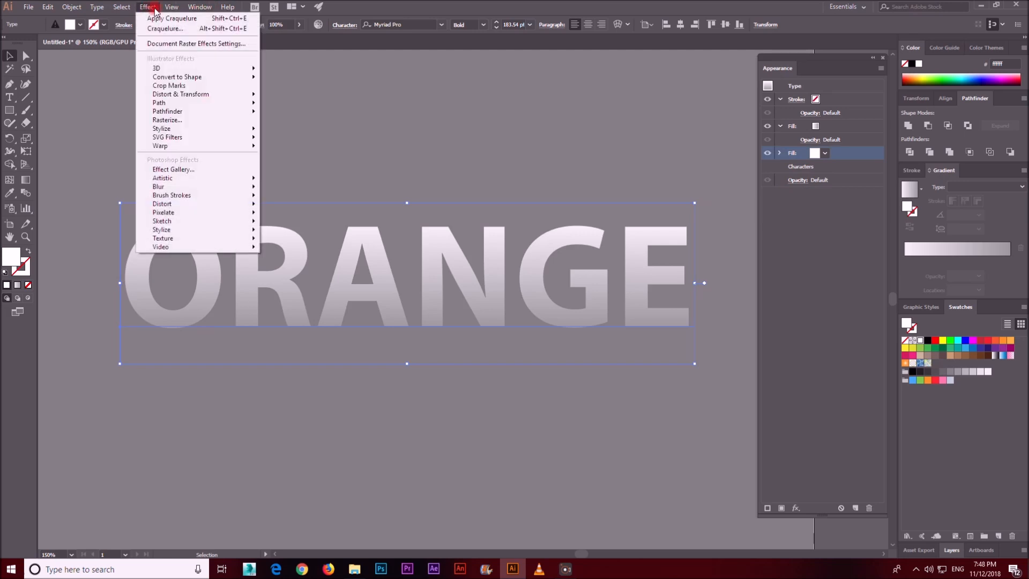
{"action": "mouse_move", "coordinate": [159, 99]}
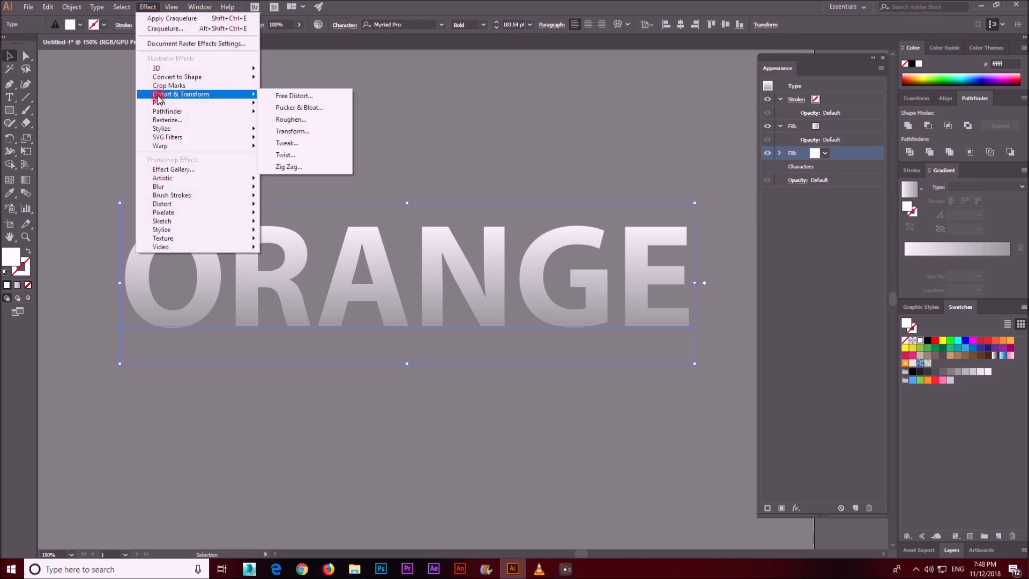
{"action": "left_click", "coordinate": [288, 134]}
{"action": "left_click_drag", "start_coordinate": [693, 109], "coordinate": [555, 89]}
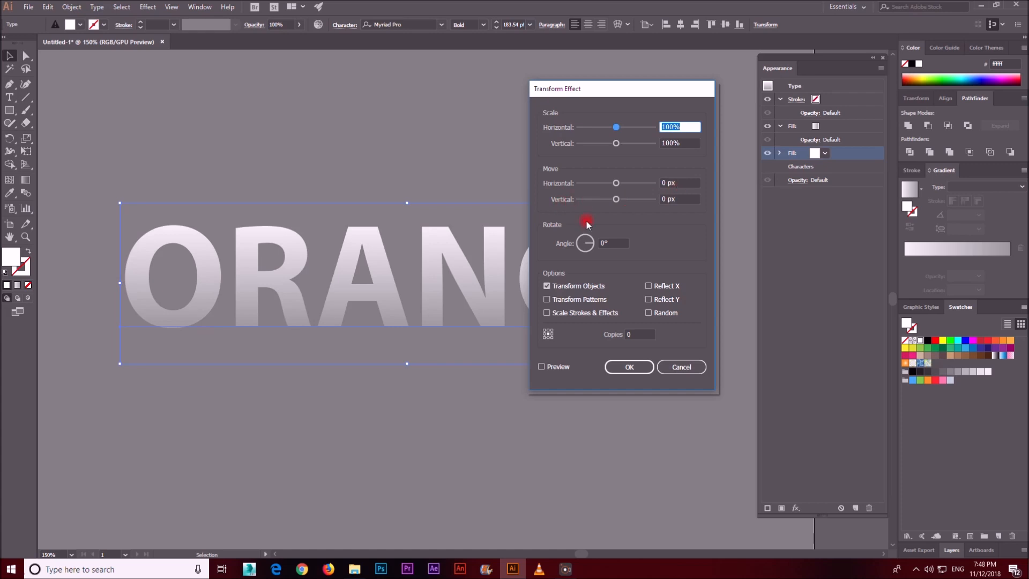
Preview a vertical move of 1 px for the white fill, switch the preview off and reset the move to 0 px
{"action": "left_click", "coordinate": [680, 199]}
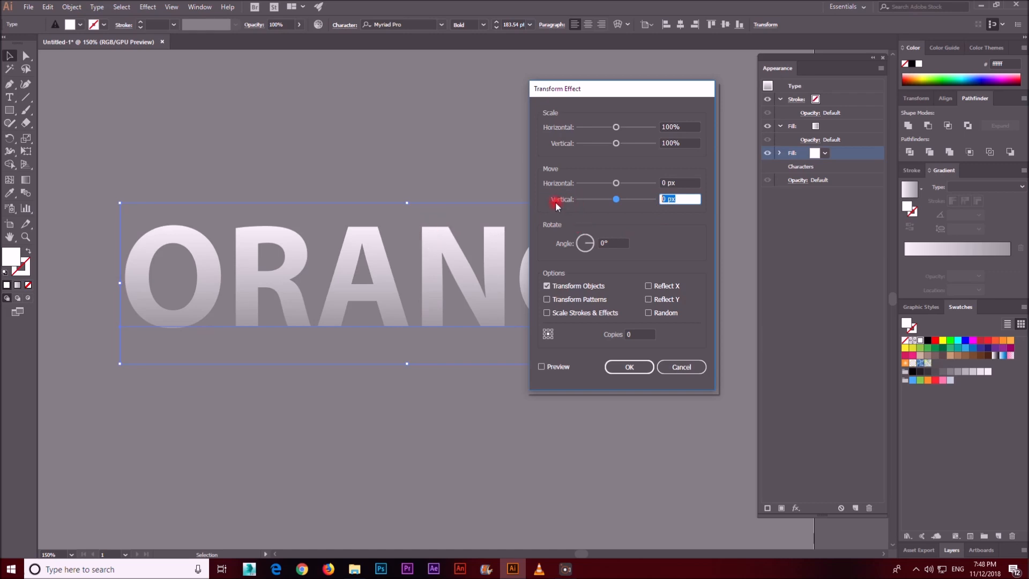
{"action": "type", "text": "1"}
{"action": "left_click", "coordinate": [541, 367]}
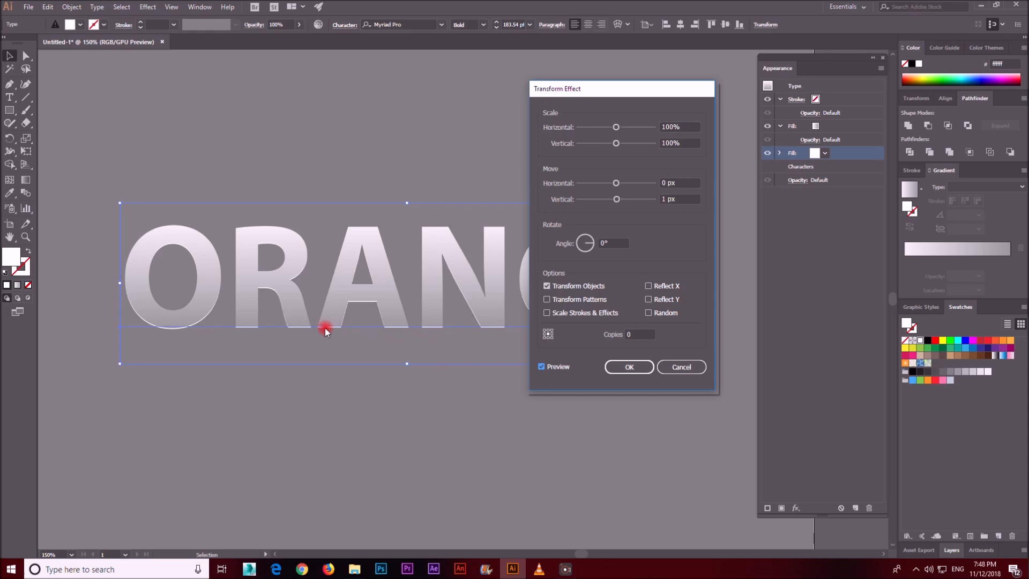
{"action": "left_click", "coordinate": [540, 367]}
{"action": "left_click", "coordinate": [681, 197]}
{"action": "type", "text": "0"}
{"action": "left_click", "coordinate": [540, 367]}
Apply the Transform effect to the white fill with a vertical move of 1 px, checking it in the preview
{"action": "left_click", "coordinate": [666, 199]}
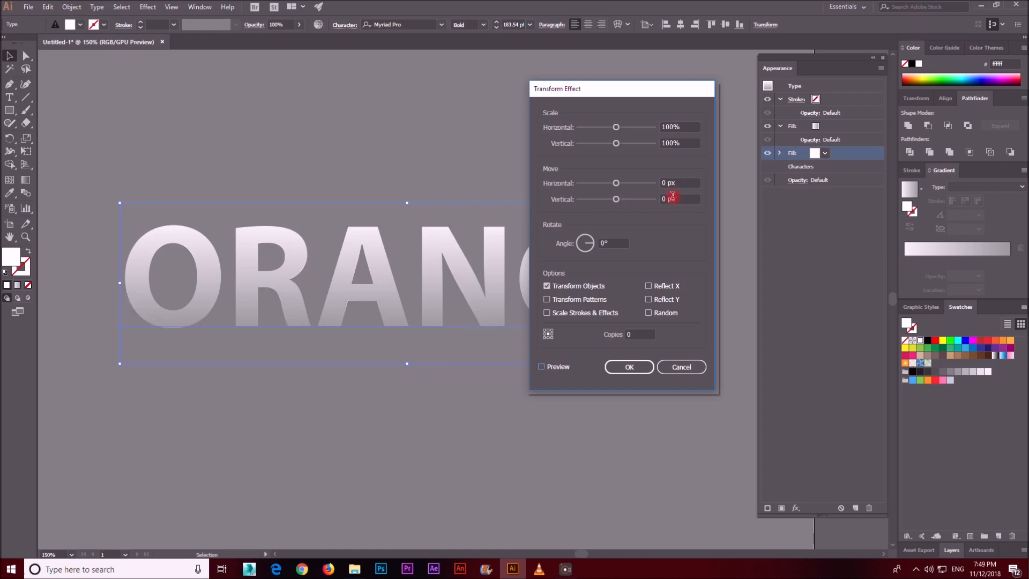
{"action": "type", "text": "1"}
{"action": "left_click", "coordinate": [539, 366]}
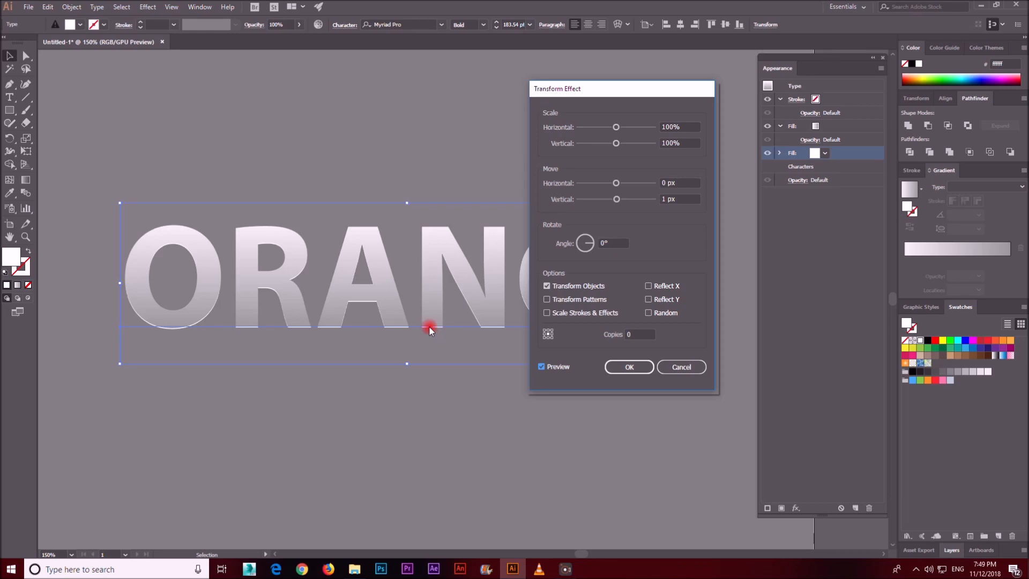
{"action": "left_click", "coordinate": [620, 368]}
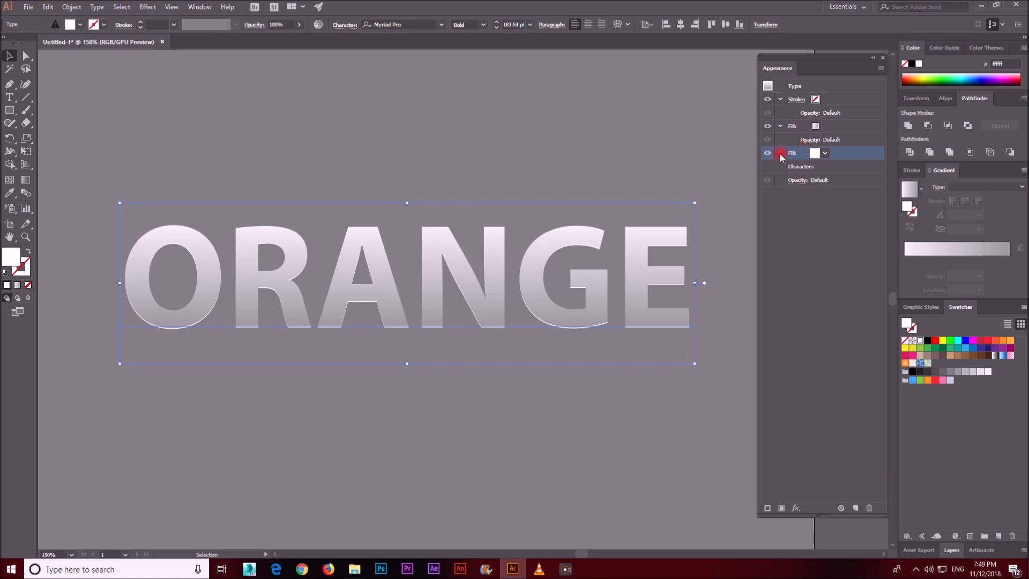
Duplicate the white fill and make the lower copy black
{"action": "left_click", "coordinate": [855, 508]}
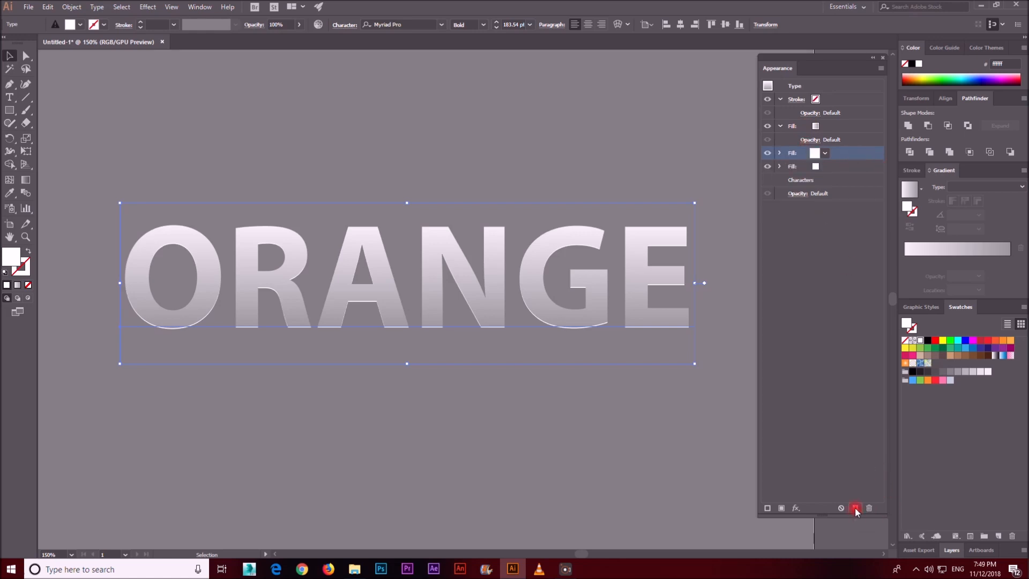
{"action": "left_click", "coordinate": [818, 166]}
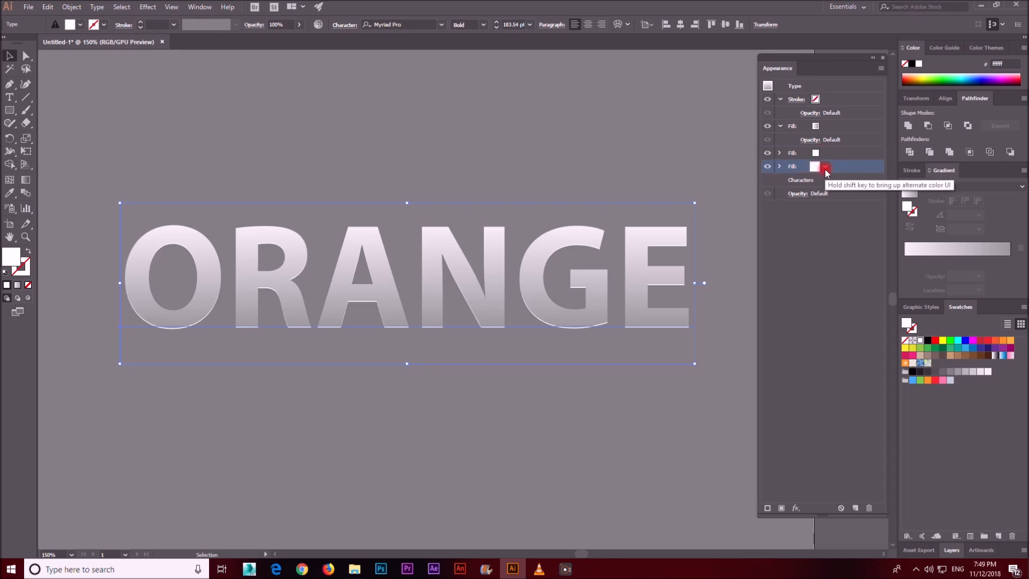
{"action": "left_click", "coordinate": [825, 169]}
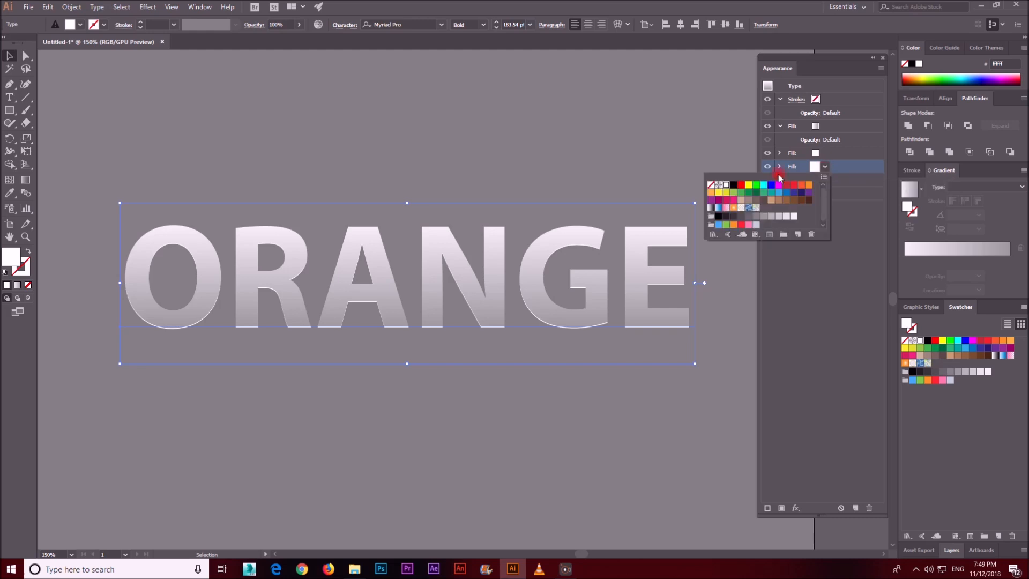
{"action": "left_click", "coordinate": [706, 15]}
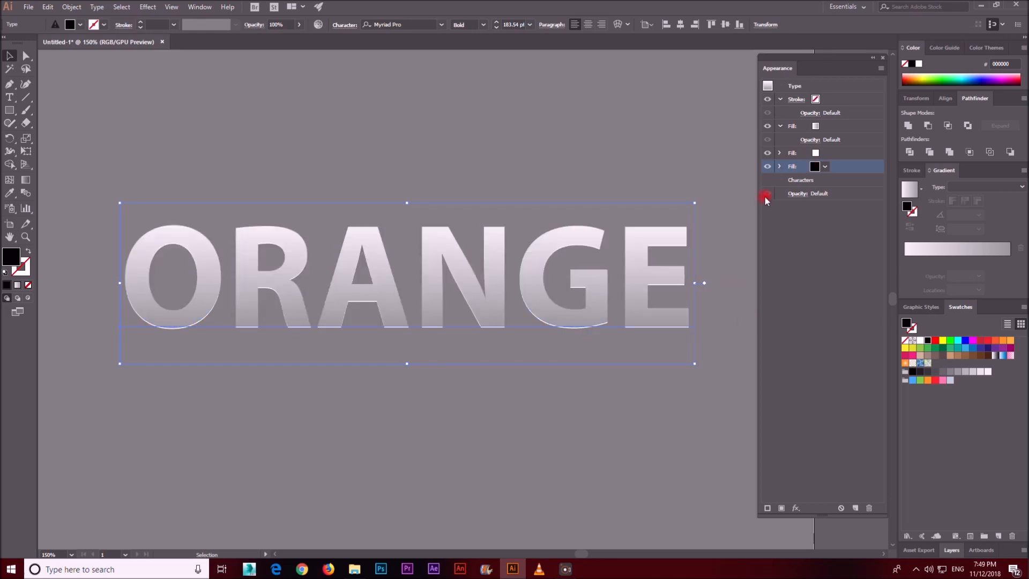
Apply a Transform effect to the black fill with a vertical move of 2 px, checking it in the preview
{"action": "left_click", "coordinate": [149, 7]}
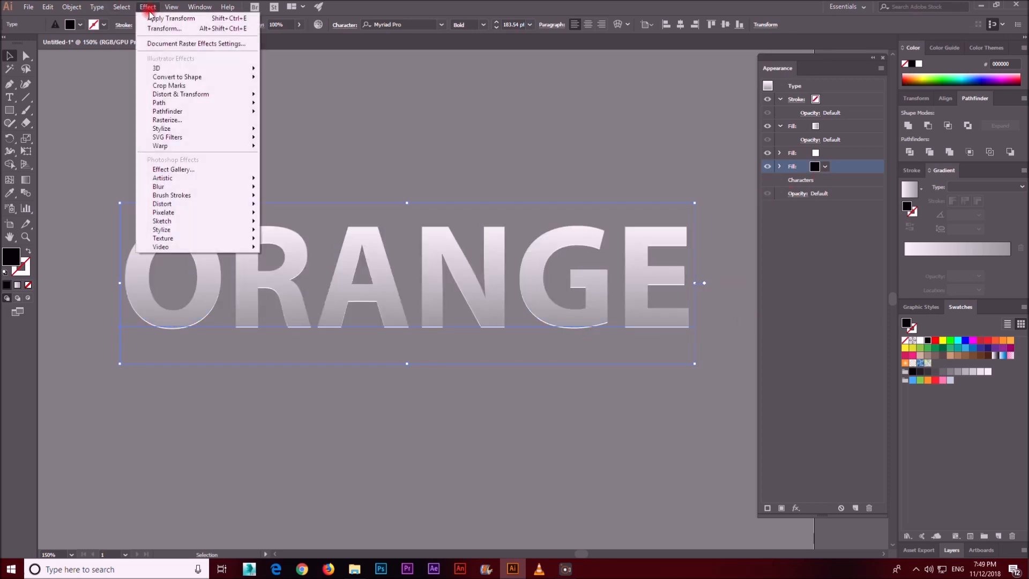
{"action": "mouse_move", "coordinate": [177, 95]}
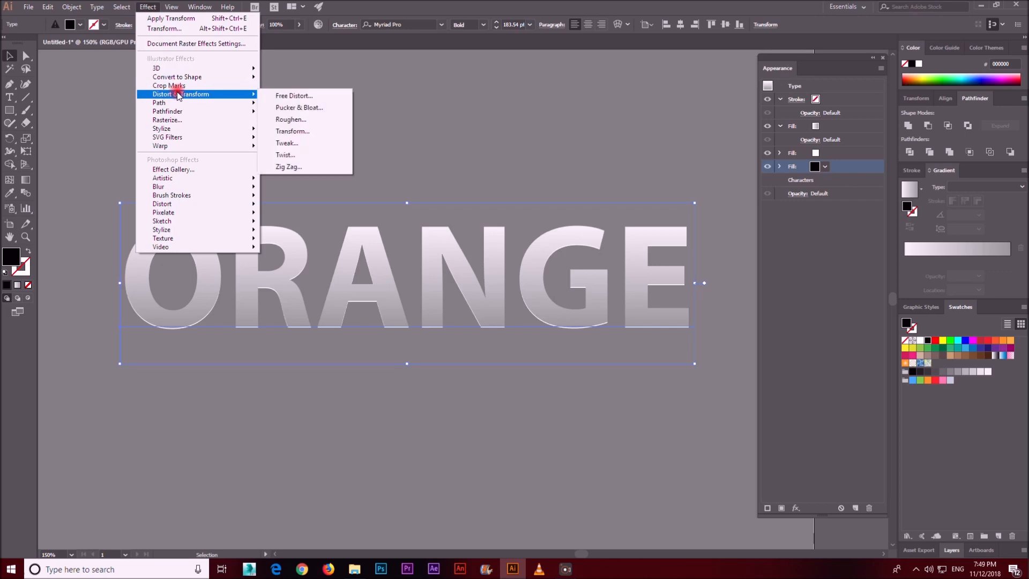
{"action": "left_click", "coordinate": [300, 131]}
{"action": "left_click_drag", "start_coordinate": [538, 239], "coordinate": [674, 64]}
{"action": "left_click", "coordinate": [614, 179]}
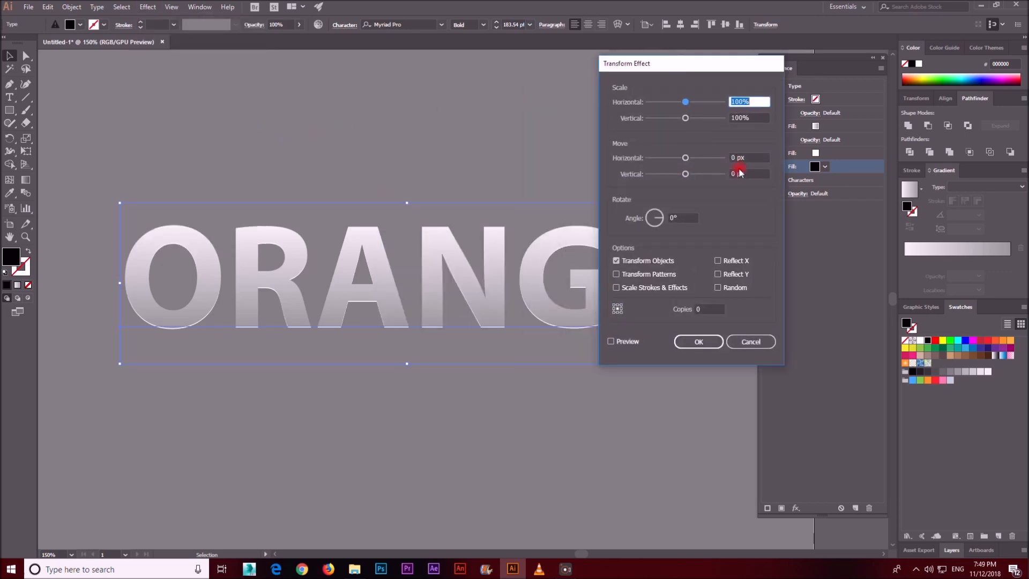
{"action": "left_click", "coordinate": [752, 172]}
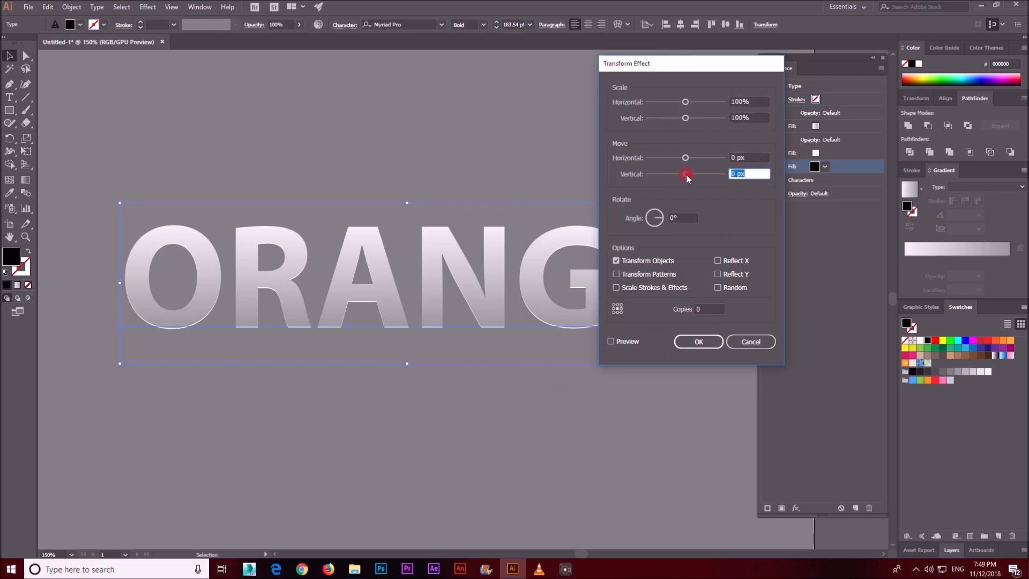
{"action": "type", "text": "2"}
{"action": "left_click", "coordinate": [678, 216]}
{"action": "left_click", "coordinate": [610, 341]}
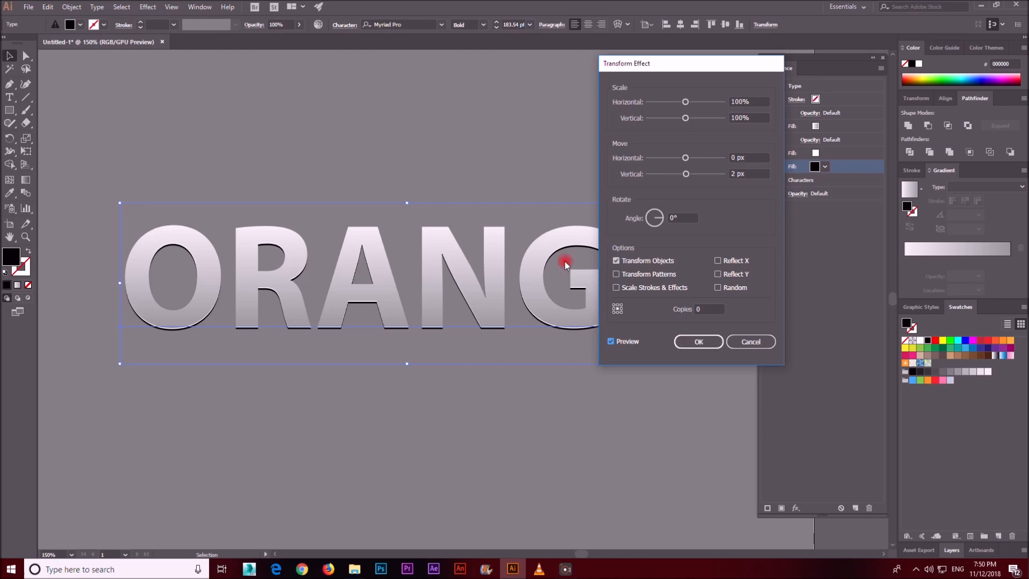
{"action": "left_click", "coordinate": [687, 341]}
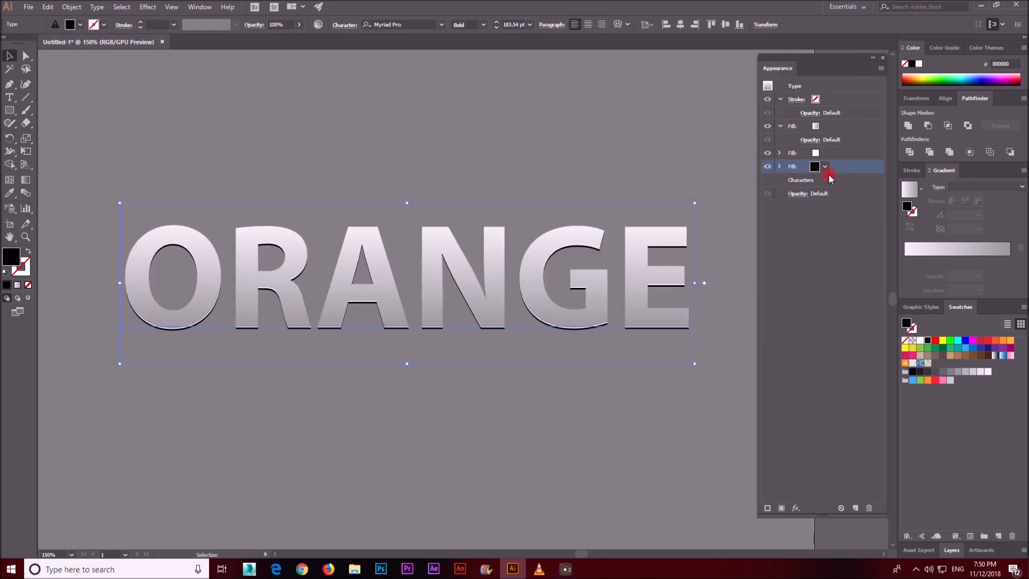
Duplicate the black fill and change the lowest copy to the linear gradient
{"action": "left_click", "coordinate": [852, 512]}
{"action": "left_click", "coordinate": [816, 181]}
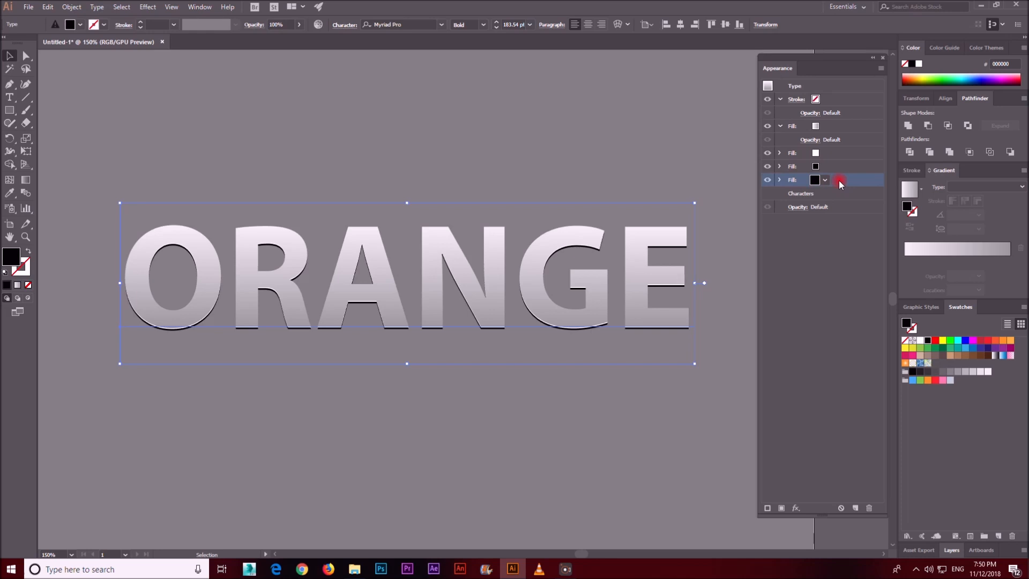
{"action": "left_click", "coordinate": [934, 247]}
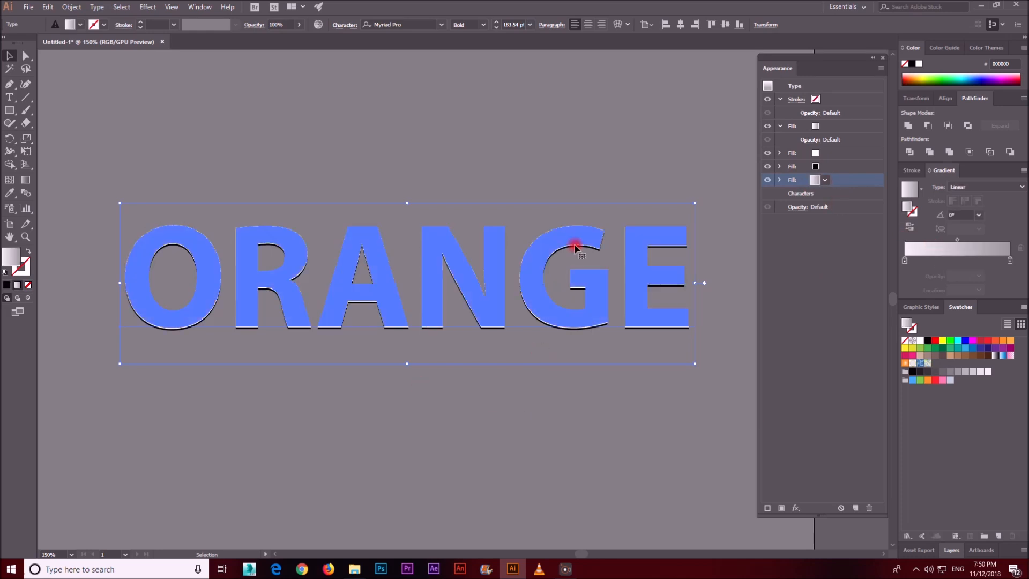
Add two intermediate stops to the lowest fill's gradient, at about 30% and 64.5%
{"action": "left_click", "coordinate": [905, 262]}
{"action": "left_click", "coordinate": [938, 261]}
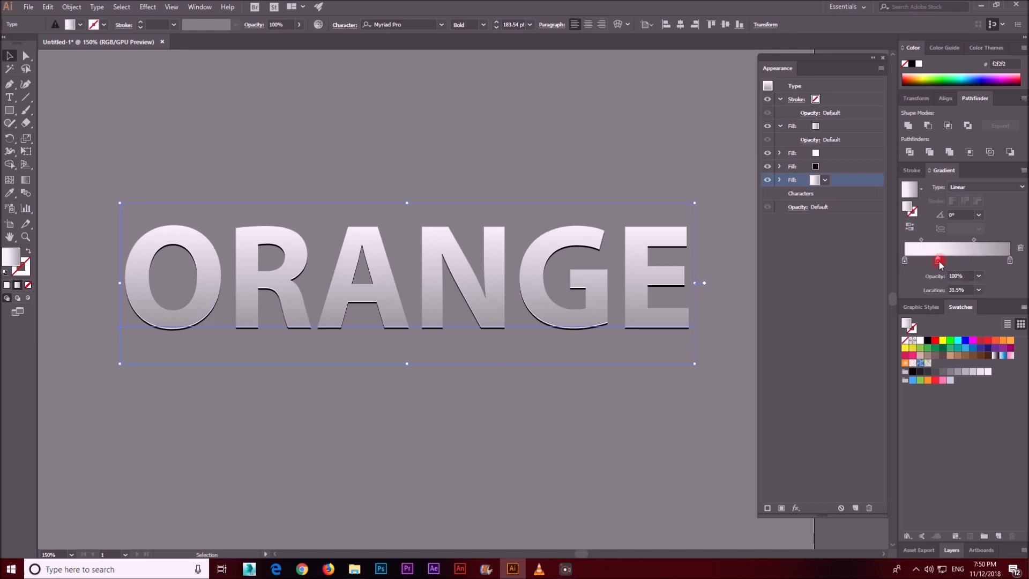
{"action": "left_click", "coordinate": [967, 261]}
{"action": "left_click_drag", "start_coordinate": [968, 262], "coordinate": [973, 261]}
{"action": "left_click", "coordinate": [939, 261]}
{"action": "left_click", "coordinate": [972, 262]}
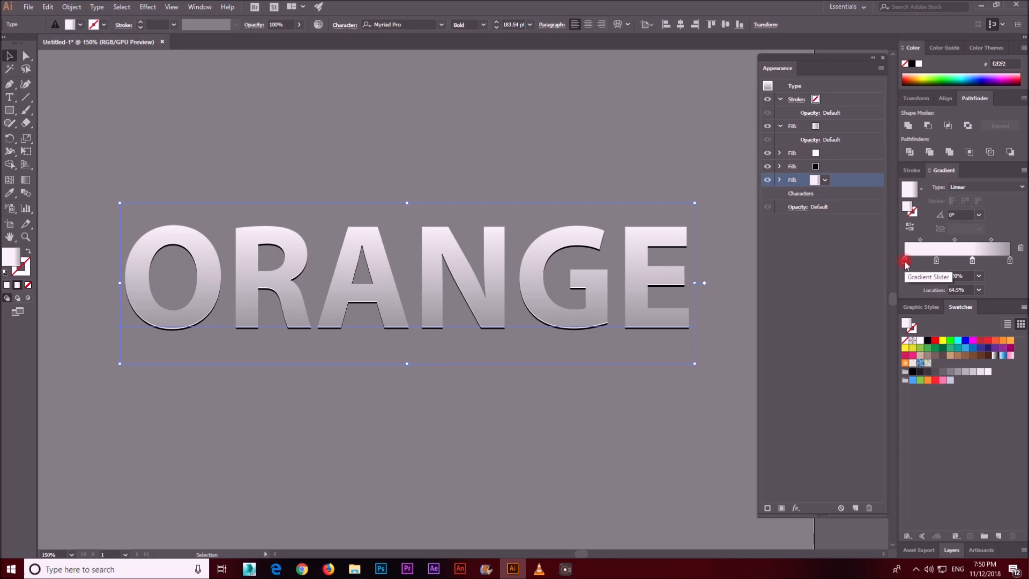
Set the first stop of the lowest fill's gradient to 808080, following the colour notes beside the artboard
{"action": "key", "text": "space"}
{"action": "left_click_drag", "start_coordinate": [365, 333], "coordinate": [637, 248]}
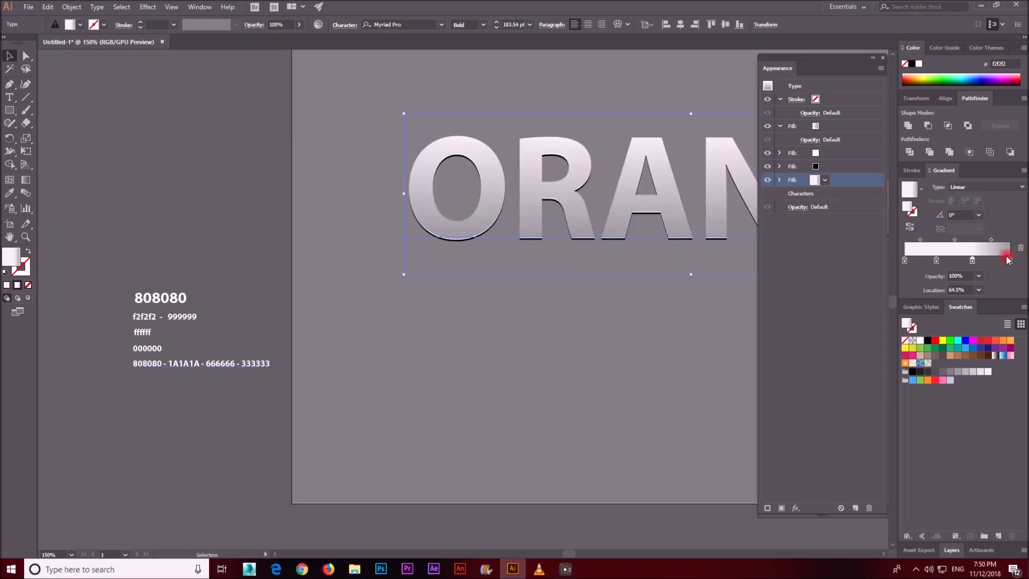
{"action": "double_click", "coordinate": [905, 261]}
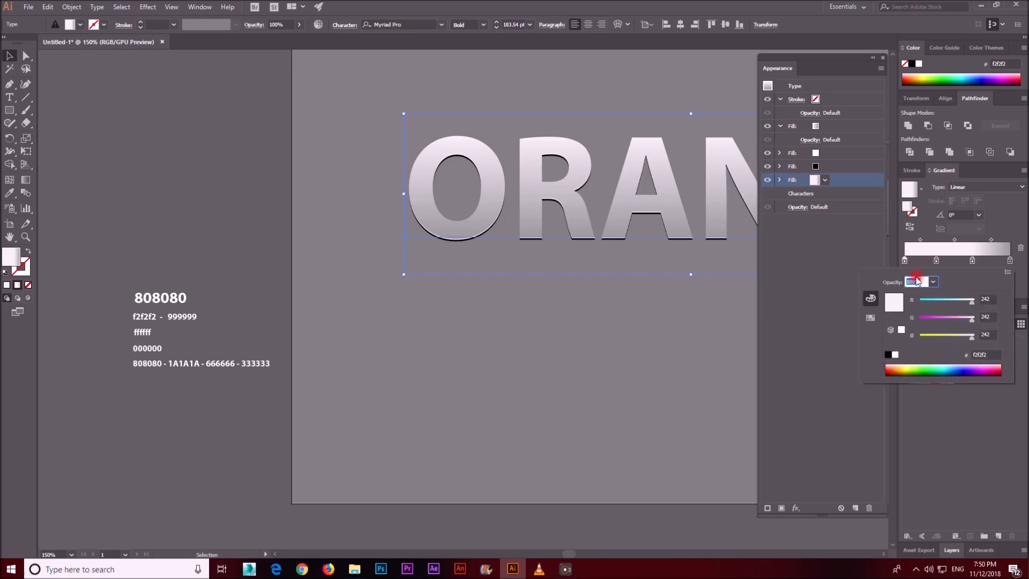
{"action": "left_click", "coordinate": [954, 355]}
{"action": "type", "text": "808080"}
{"action": "key", "text": "Return"}
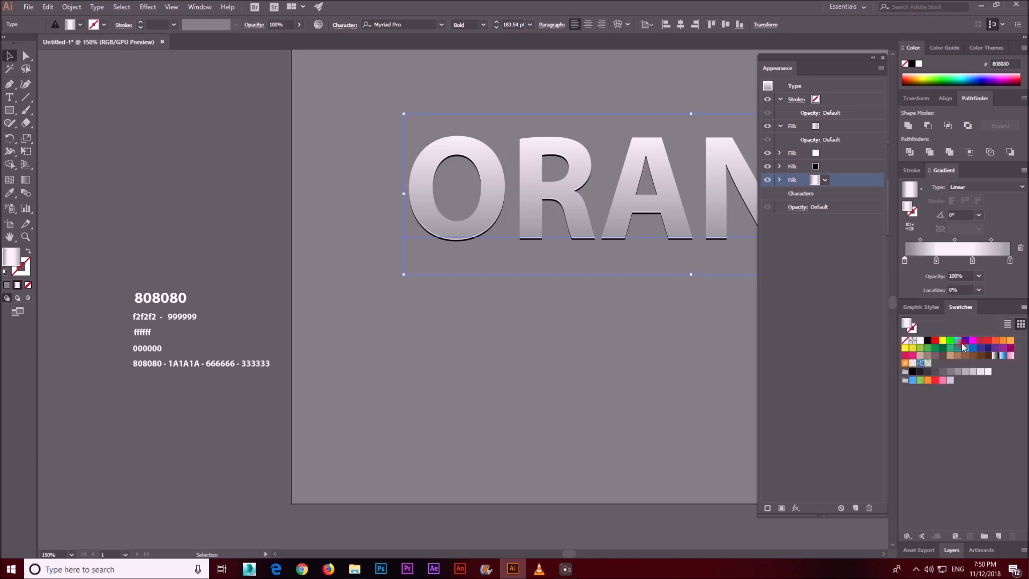
Set the gradient's second stop, at 30%, to 1a1a1a
{"action": "left_click", "coordinate": [937, 261]}
{"action": "left_click_drag", "start_coordinate": [999, 354], "coordinate": [898, 354]}
{"action": "type", "text": "1a1a1a"}
{"action": "key", "text": "Return"}
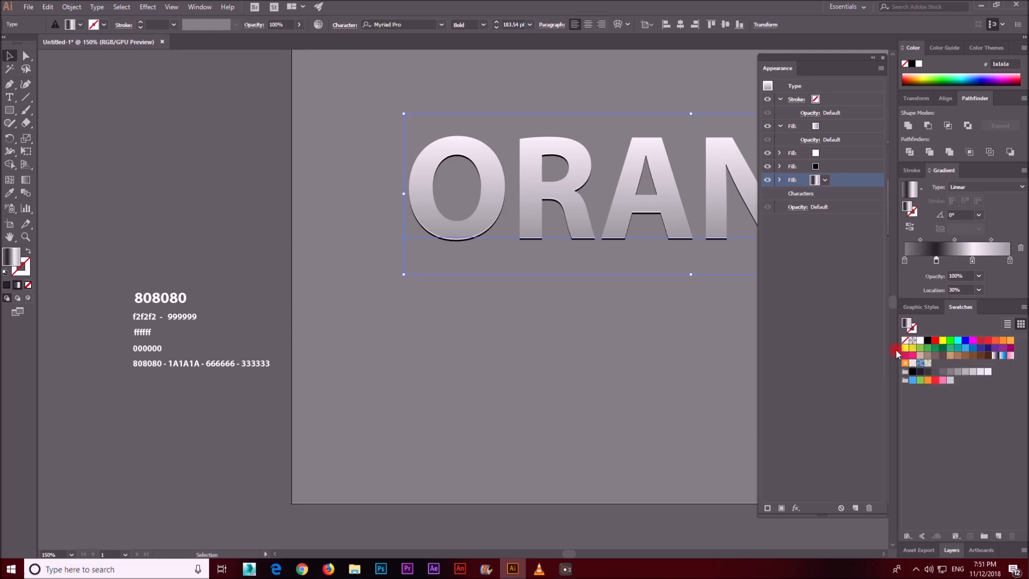
Set the gradient's third stop to 666666 and its end stop to 333333
{"action": "double_click", "coordinate": [972, 261]}
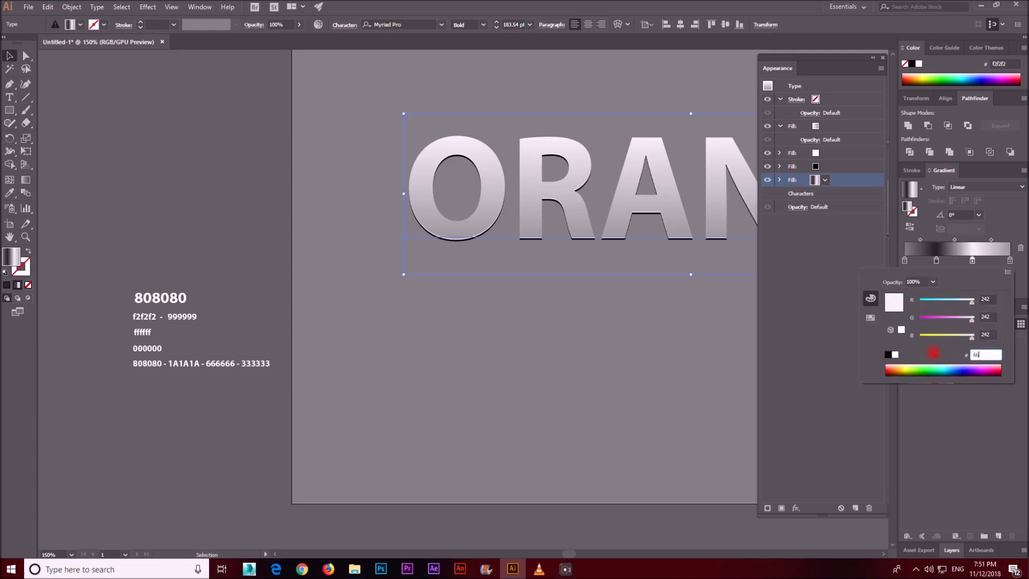
{"action": "left_click", "coordinate": [933, 355]}
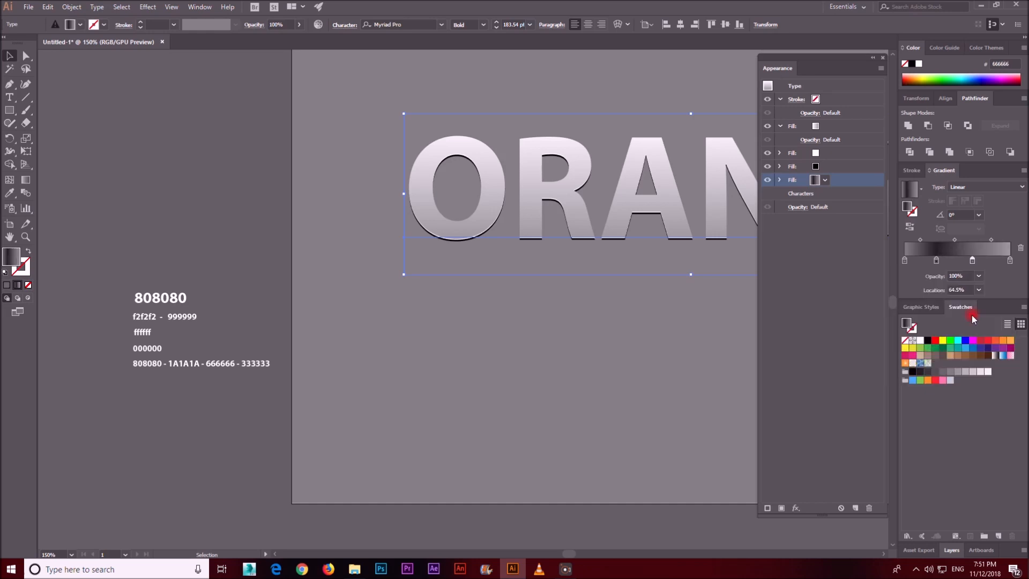
{"action": "left_click", "coordinate": [1009, 261]}
{"action": "double_click", "coordinate": [1009, 261]}
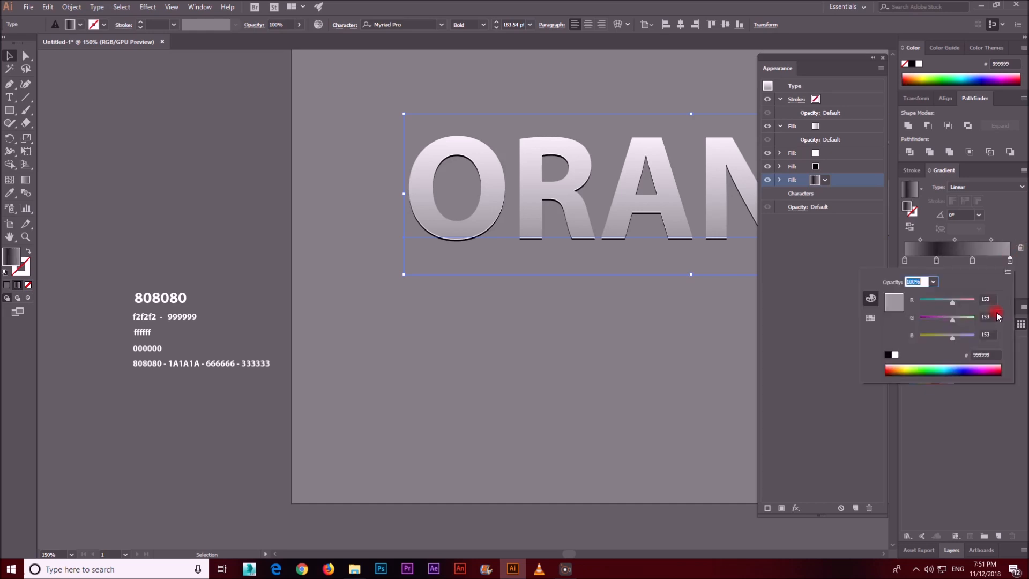
{"action": "type", "text": "333333"}
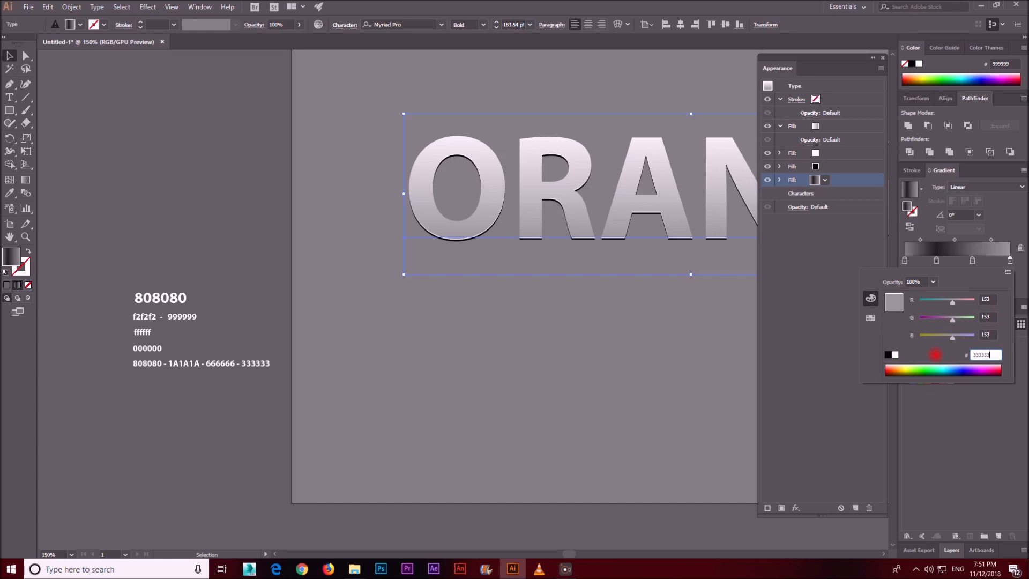
{"action": "key", "text": "Return"}
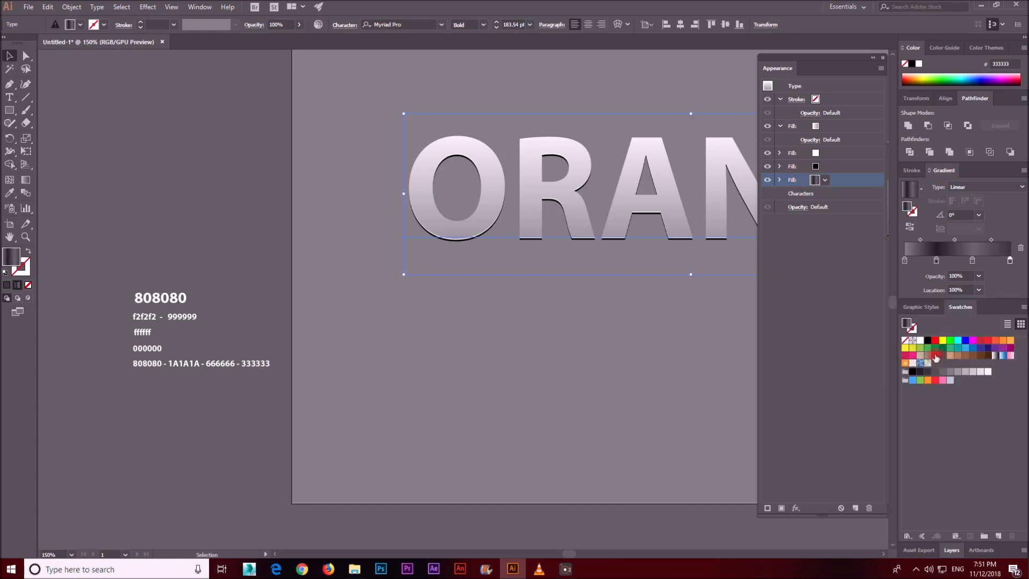
Set the angle of the lowest fill's gradient to -90°
{"action": "left_click_drag", "start_coordinate": [602, 319], "coordinate": [349, 359]}
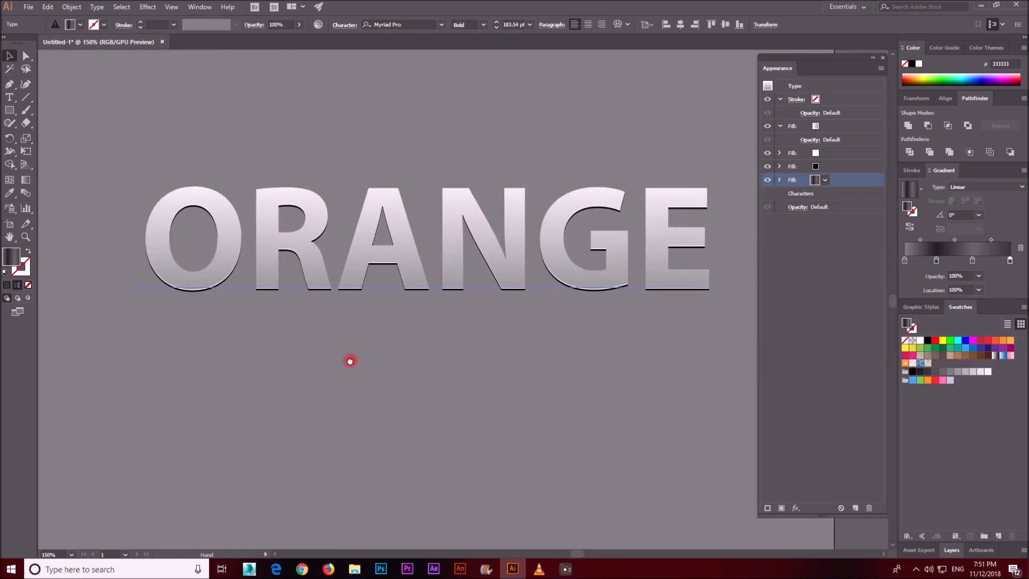
{"action": "left_click", "coordinate": [905, 216]}
{"action": "type", "text": "-90"}
{"action": "key", "text": "Return"}
Apply a new Transform effect to the lowest fill with a vertical move of 1 px and 10 copies, previewing the result
{"action": "left_click", "coordinate": [148, 6]}
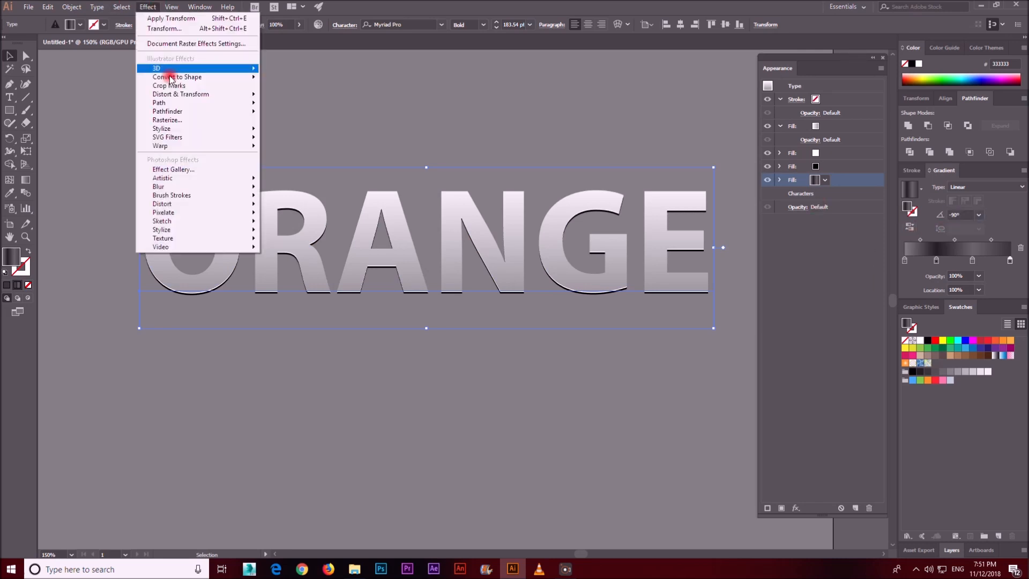
{"action": "mouse_move", "coordinate": [172, 92]}
{"action": "left_click", "coordinate": [315, 132]}
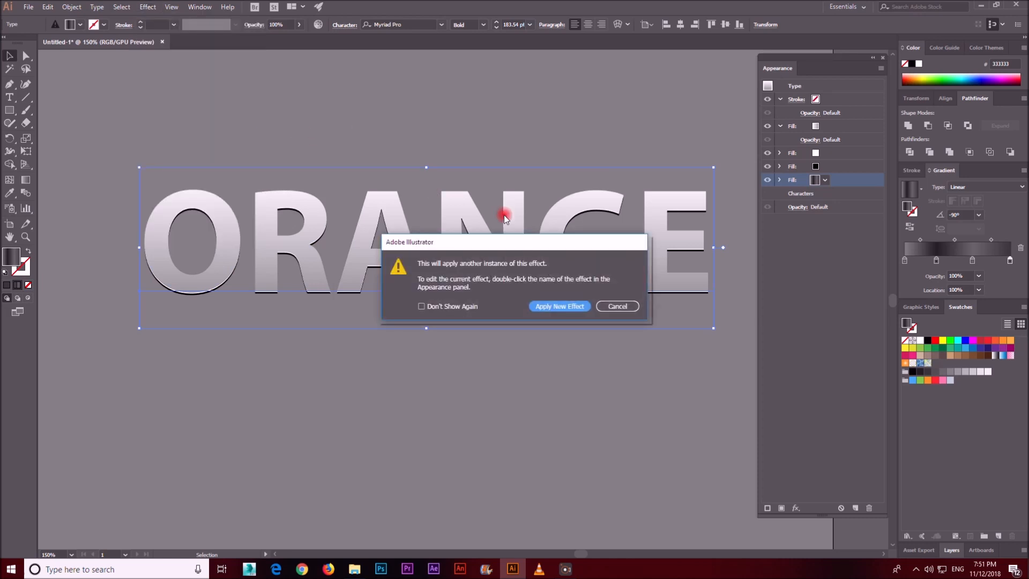
{"action": "left_click", "coordinate": [586, 231]}
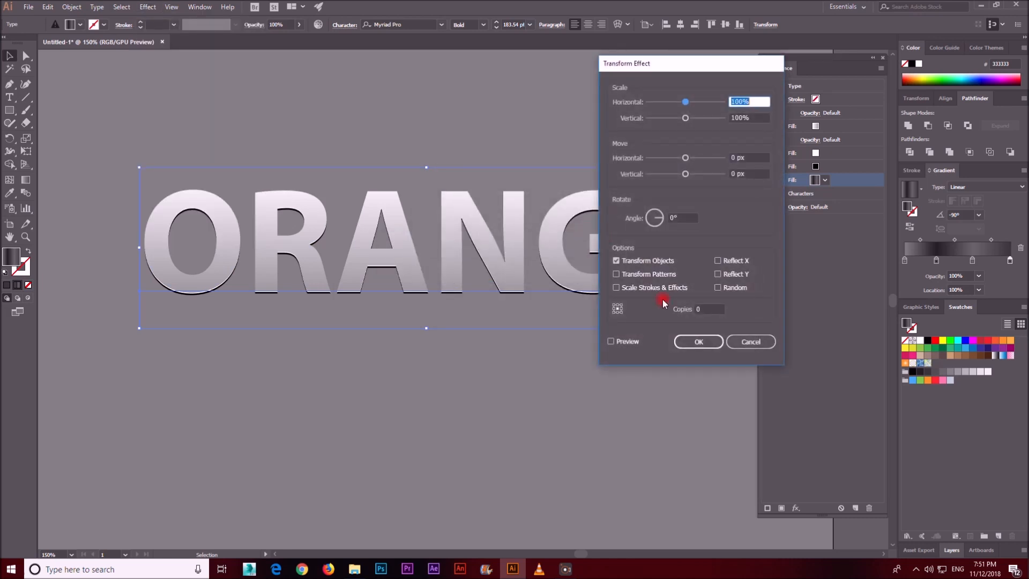
{"action": "left_click", "coordinate": [757, 173]}
{"action": "type", "text": "1"}
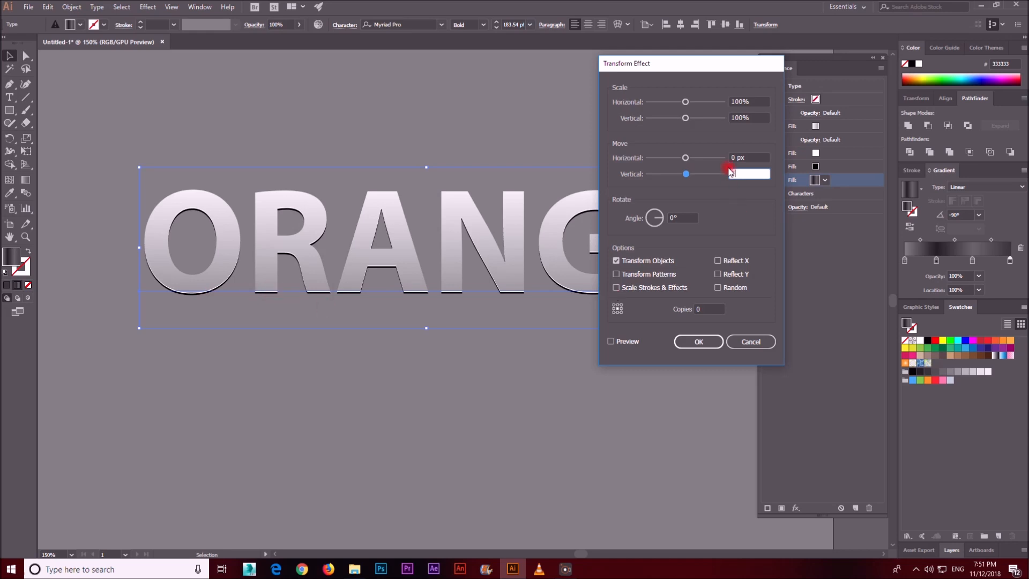
{"action": "left_click", "coordinate": [709, 309]}
{"action": "type", "text": "10"}
{"action": "left_click", "coordinate": [611, 342]}
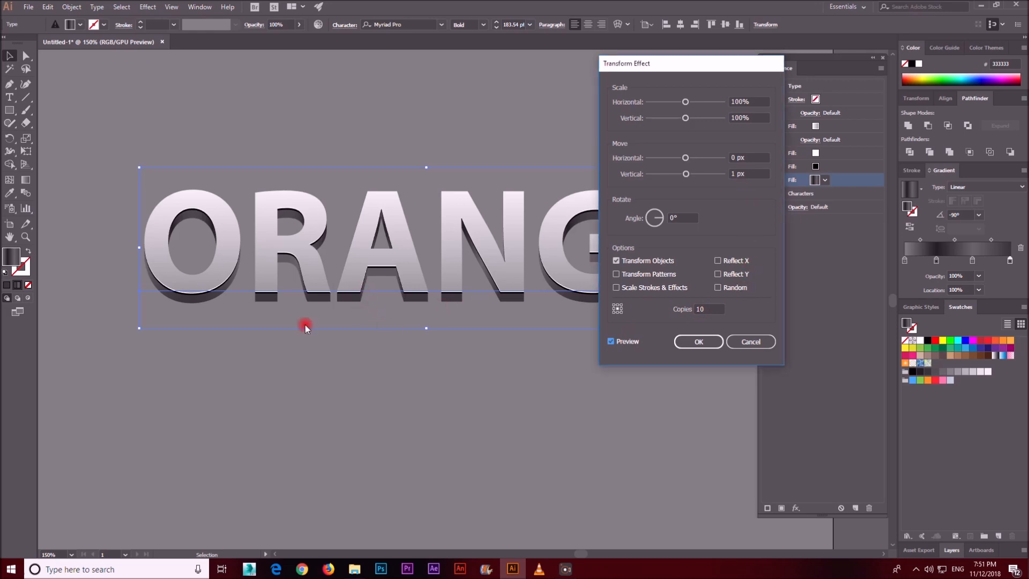
{"action": "left_click", "coordinate": [640, 341]}
{"action": "left_click", "coordinate": [686, 341]}
Recolour the top fill's gradient on the ORANGE text, with yellow ffff00 as the first stop and orange f15a24 as the end stop
{"action": "left_click_drag", "start_coordinate": [487, 349], "coordinate": [451, 362]}
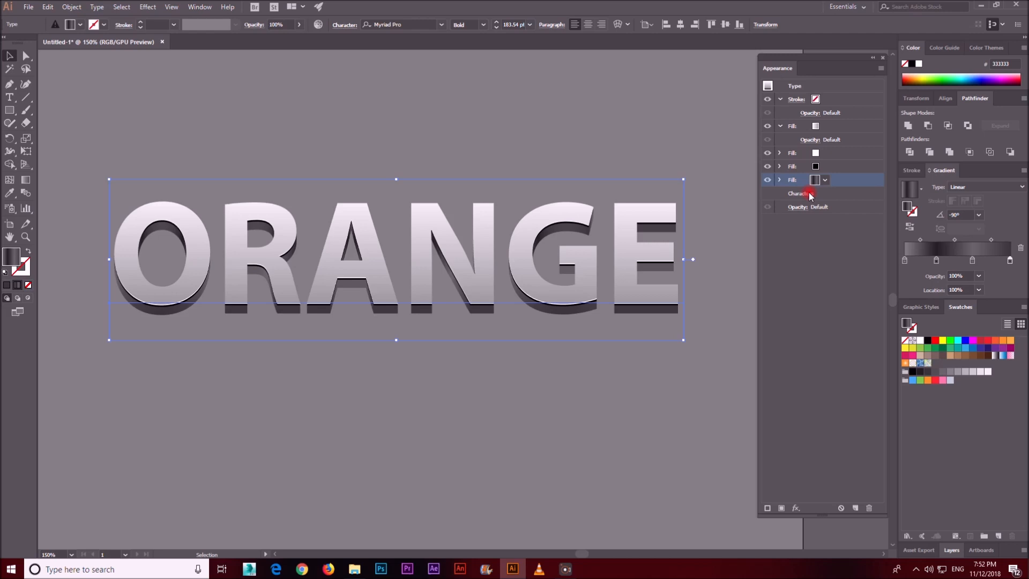
{"action": "left_click", "coordinate": [664, 351]}
{"action": "left_click", "coordinate": [499, 261]}
{"action": "left_click", "coordinate": [818, 128]}
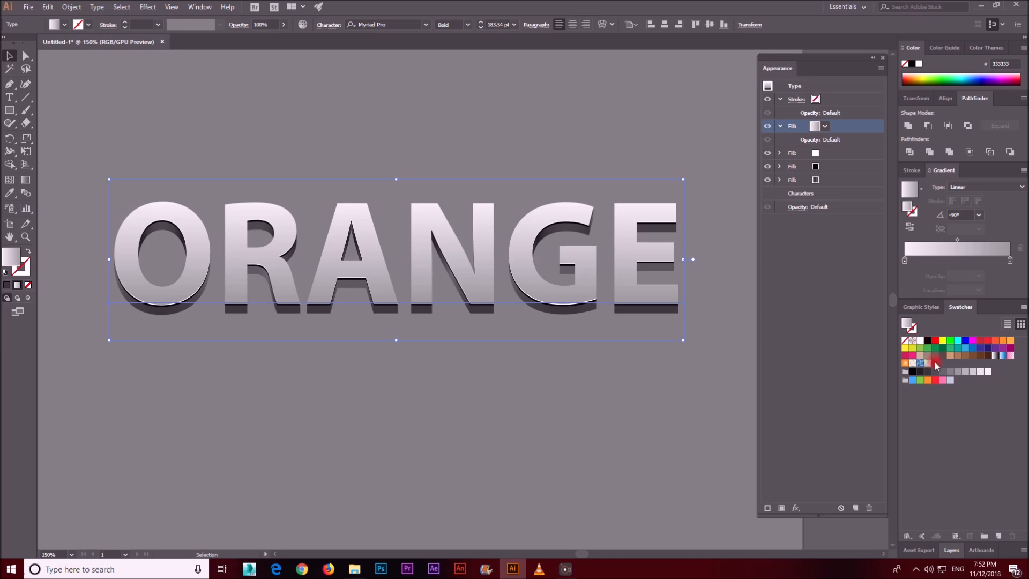
{"action": "left_click_drag", "start_coordinate": [995, 340], "coordinate": [1011, 264]}
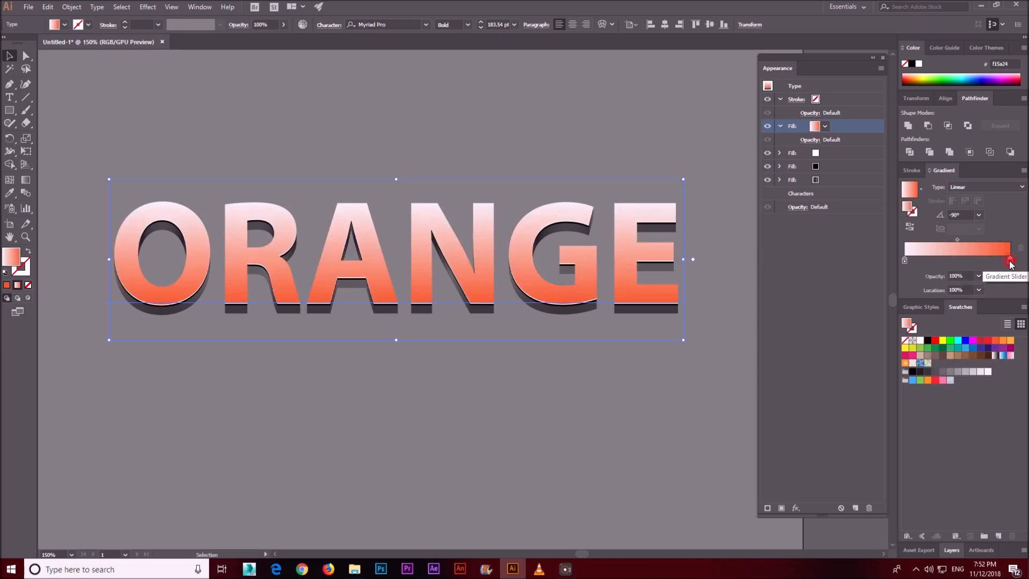
{"action": "left_click_drag", "start_coordinate": [943, 340], "coordinate": [481, 320]}
{"action": "left_click_drag", "start_coordinate": [586, 393], "coordinate": [650, 300]}
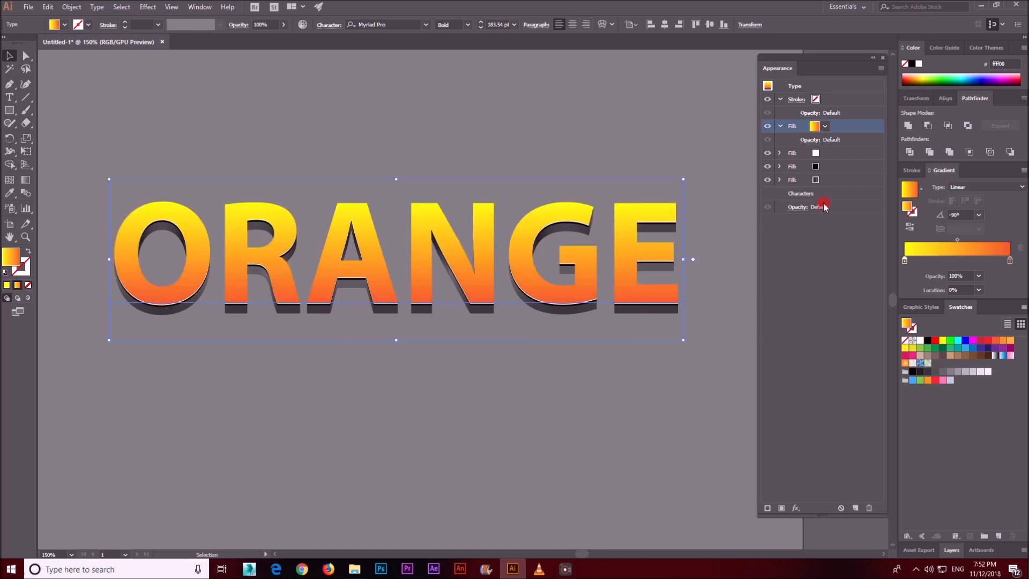
Set the lowest fill's gradient stop at 30% to 999999 and its end stop to e6e6e6
{"action": "left_click", "coordinate": [824, 180]}
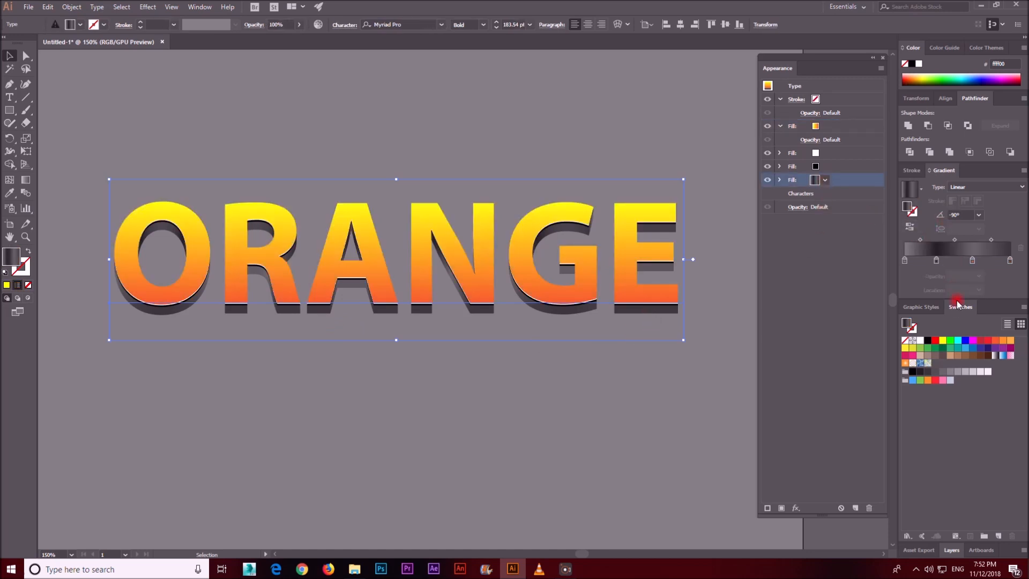
{"action": "left_click_drag", "start_coordinate": [958, 371], "coordinate": [936, 265]}
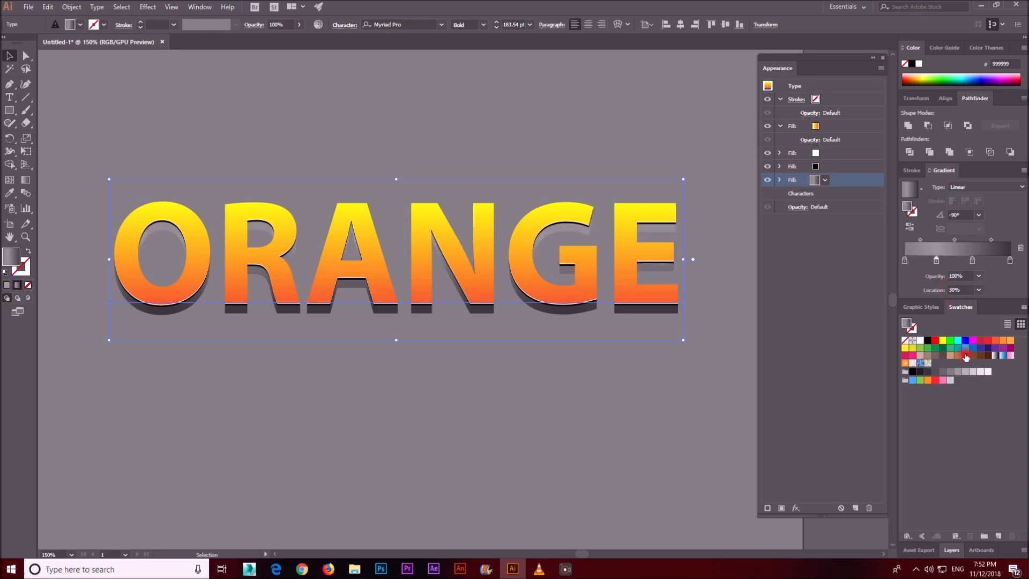
{"action": "left_click_drag", "start_coordinate": [985, 371], "coordinate": [1011, 263]}
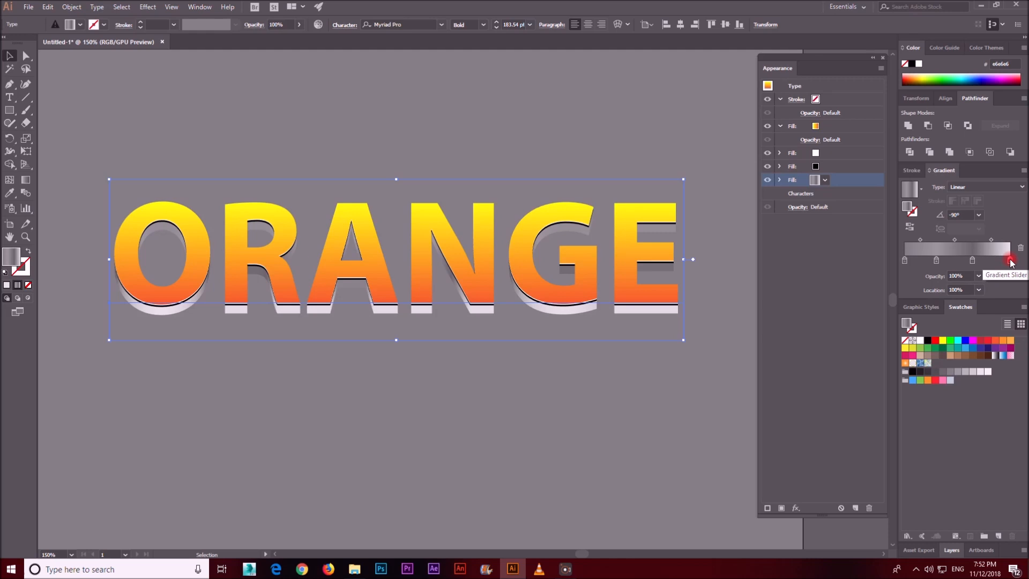
{"action": "left_click", "coordinate": [751, 351]}
{"action": "left_click", "coordinate": [619, 308]}
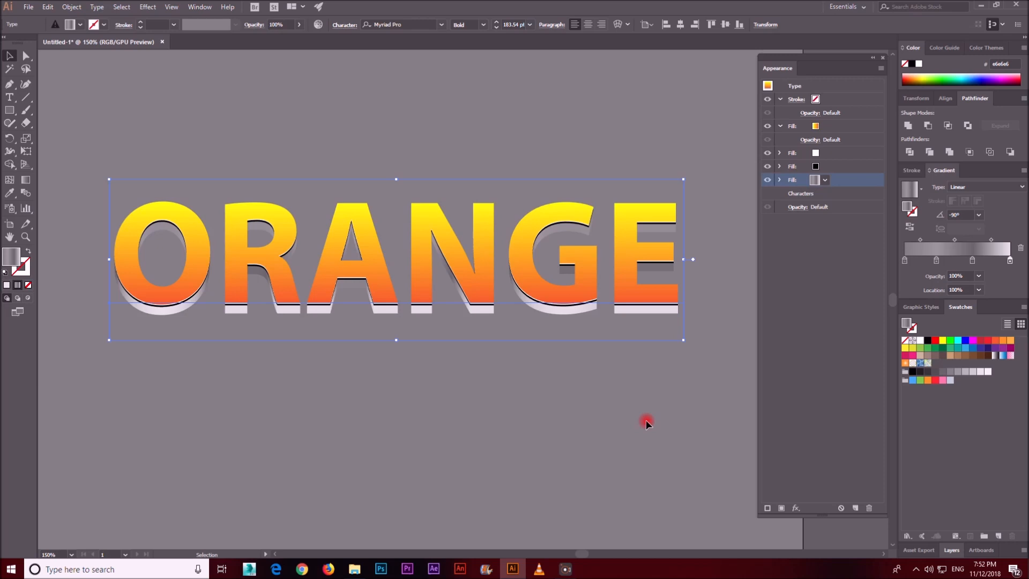
{"action": "key", "text": "a"}
{"action": "key", "text": "ctrl+minus"}
{"action": "key", "text": "ctrl+minus"}
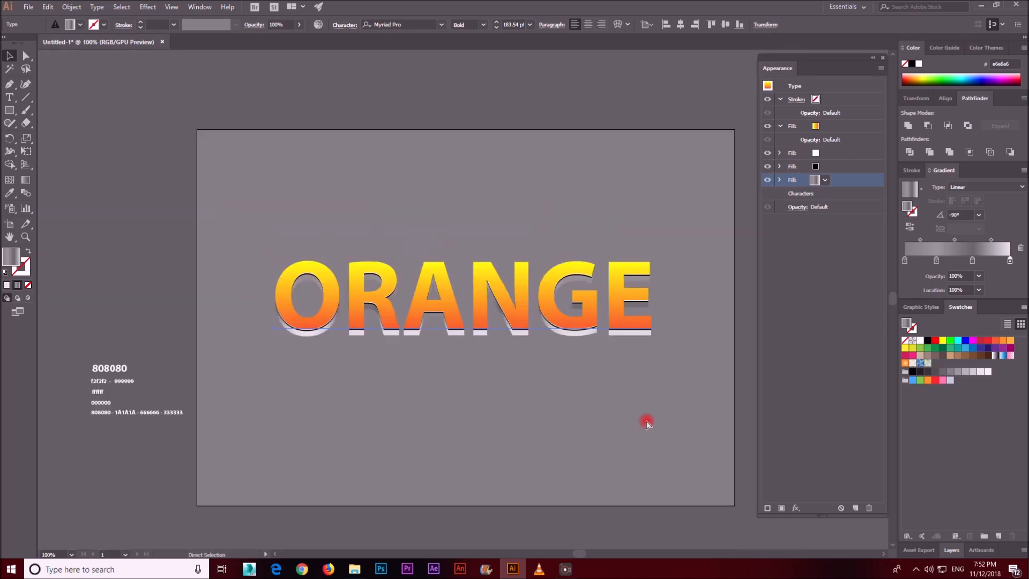
{"action": "key", "text": "ctrl+plus"}
{"action": "key", "text": "ctrl+plus"}
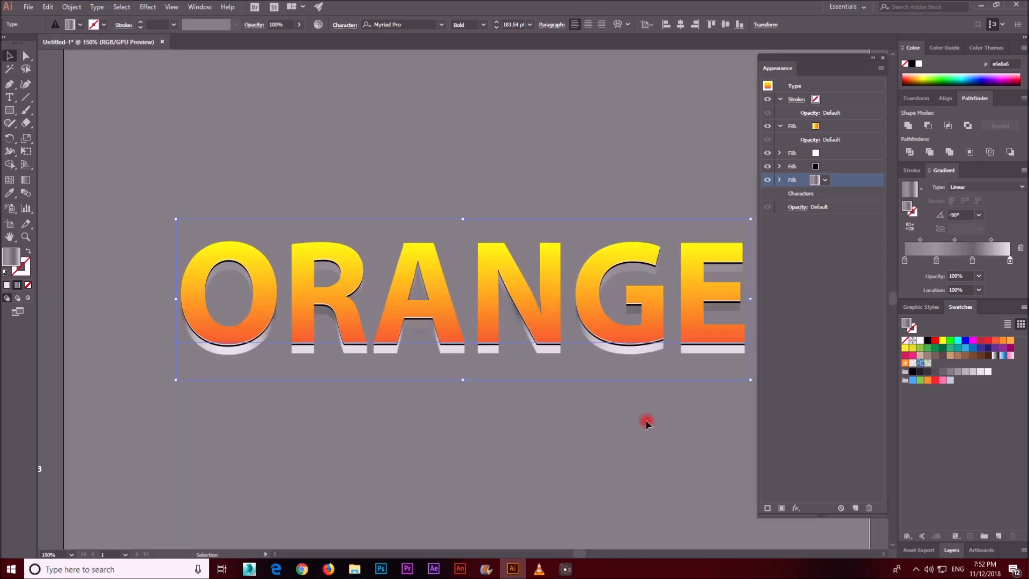
{"action": "left_click_drag", "start_coordinate": [589, 422], "coordinate": [543, 389]}
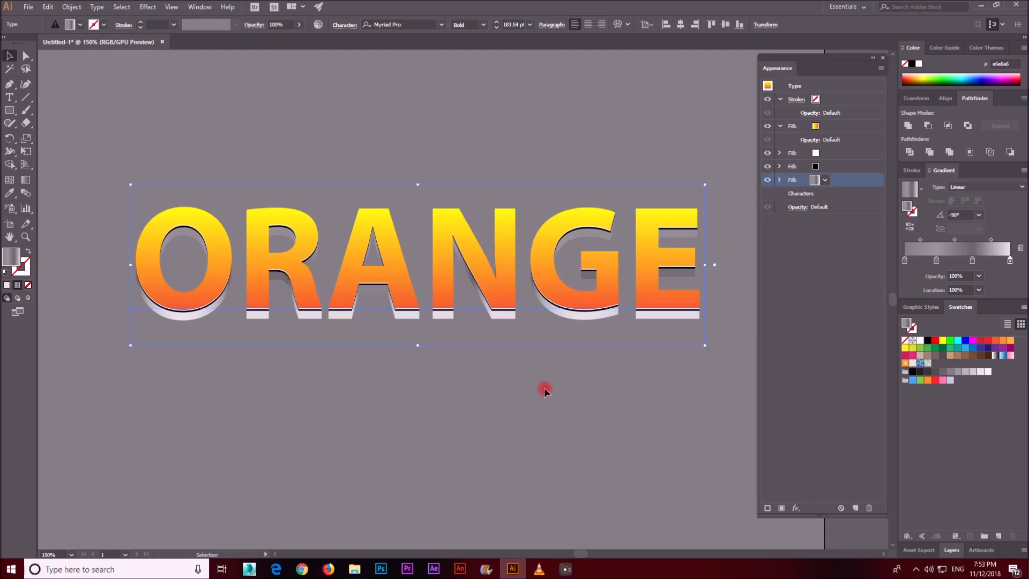
{"action": "left_click_drag", "start_coordinate": [552, 391], "coordinate": [543, 392]}
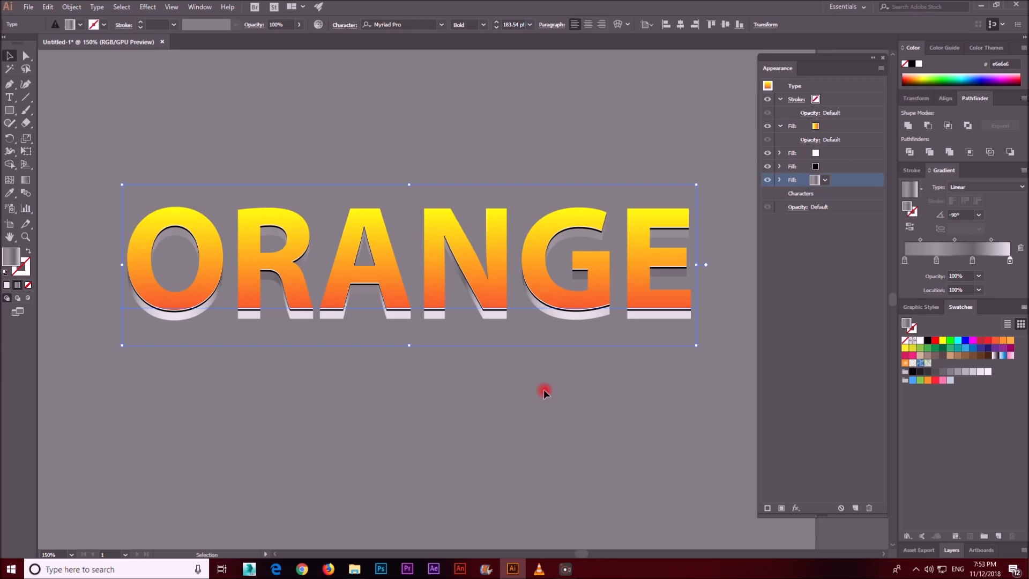
{"action": "left_click", "coordinate": [544, 389]}
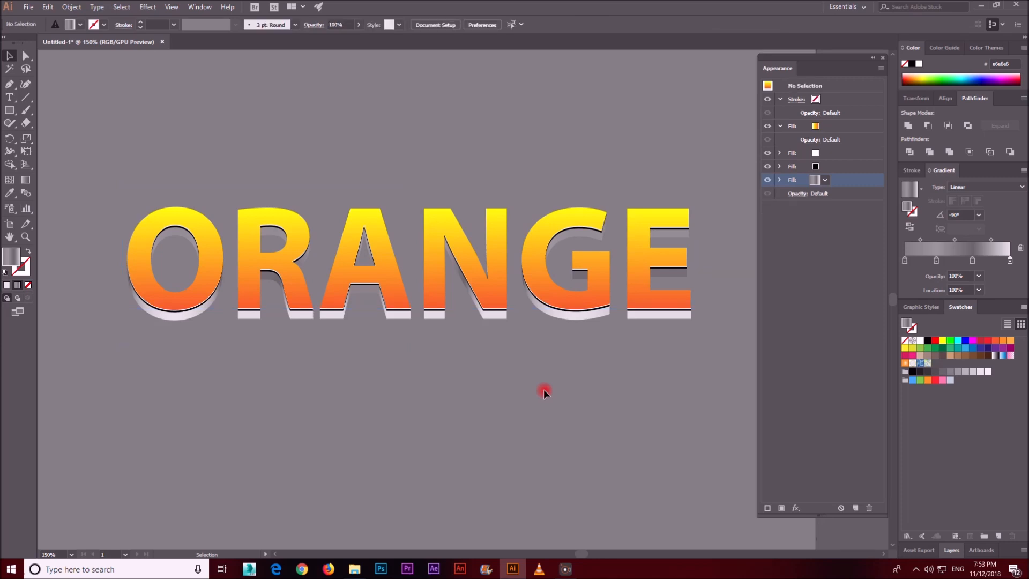
{"action": "scroll", "coordinate": [462, 422], "scroll_direction": "down", "scroll_amount": 5}
{"action": "scroll", "coordinate": [483, 354], "scroll_direction": "up", "scroll_amount": 2}
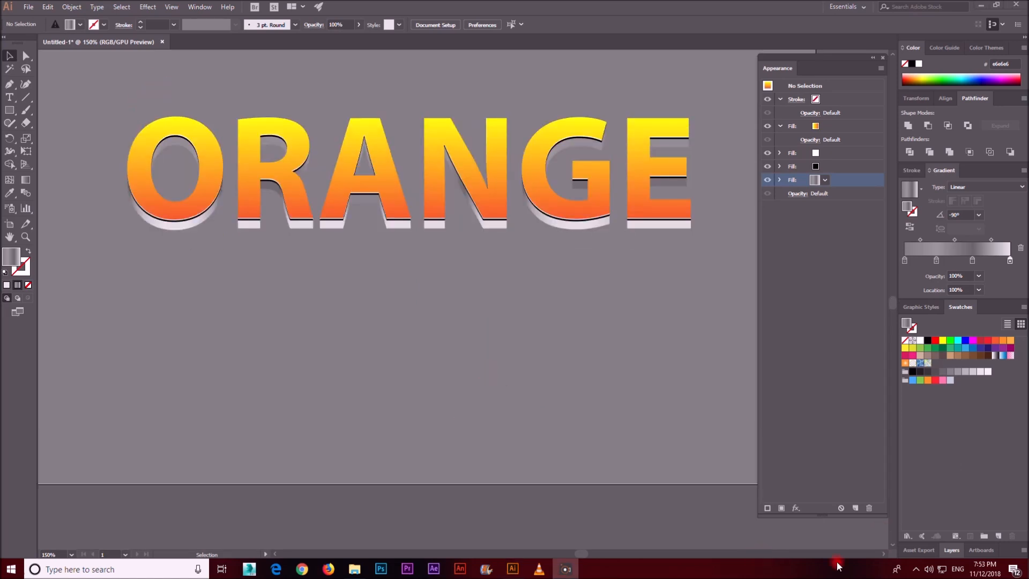
Unlock the background rectangle in Layer 1
{"action": "left_click", "coordinate": [949, 549]}
{"action": "left_click", "coordinate": [933, 485]}
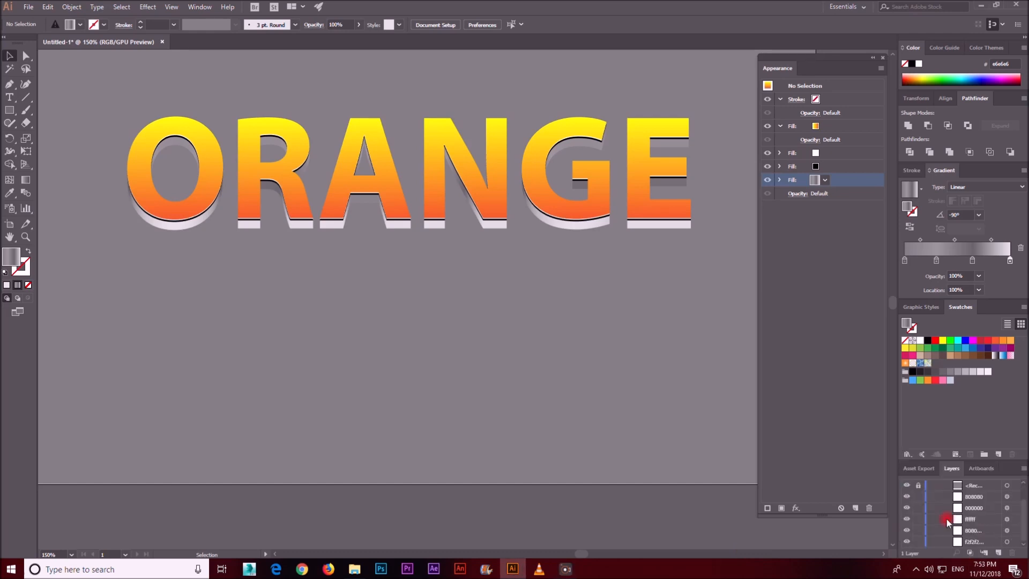
{"action": "left_click", "coordinate": [918, 507]}
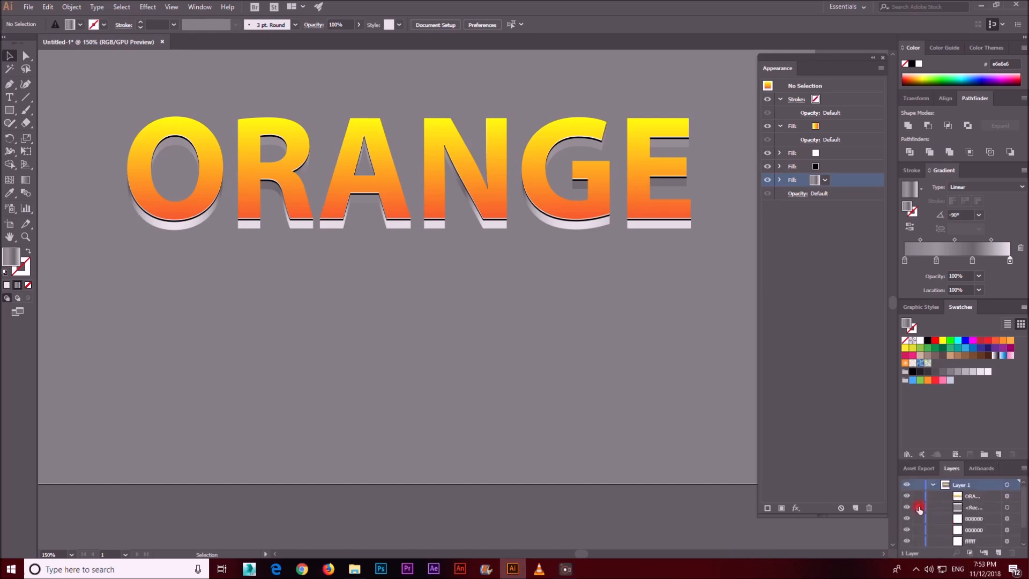
Try several swatches on the background rectangle and fill it with orange f15a24
{"action": "left_click", "coordinate": [681, 443]}
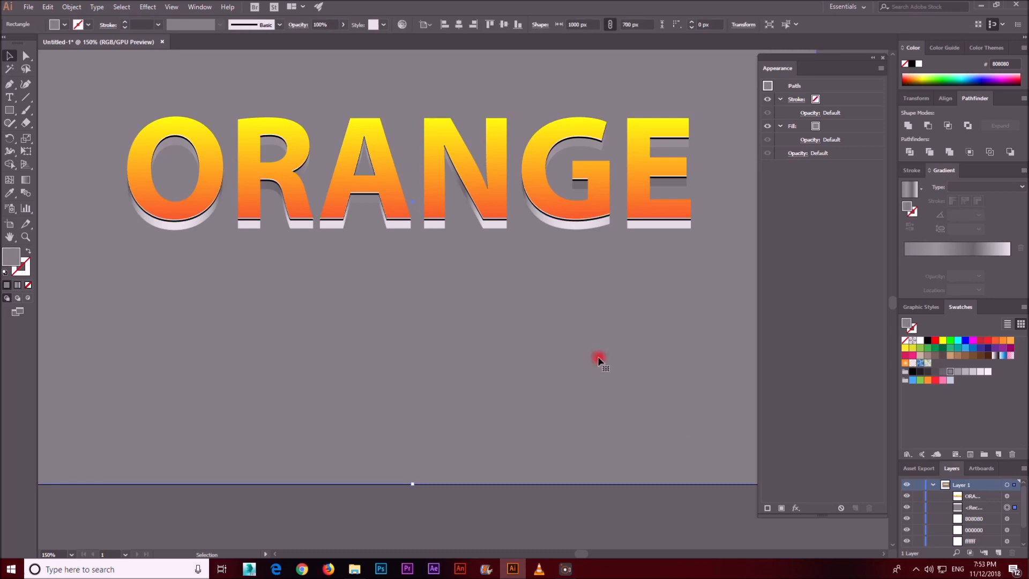
{"action": "left_click", "coordinate": [936, 348]}
{"action": "left_click", "coordinate": [950, 348]}
{"action": "left_click", "coordinate": [973, 348]}
{"action": "left_click", "coordinate": [997, 340]}
{"action": "left_click", "coordinate": [1004, 341]}
{"action": "left_click", "coordinate": [995, 341]}
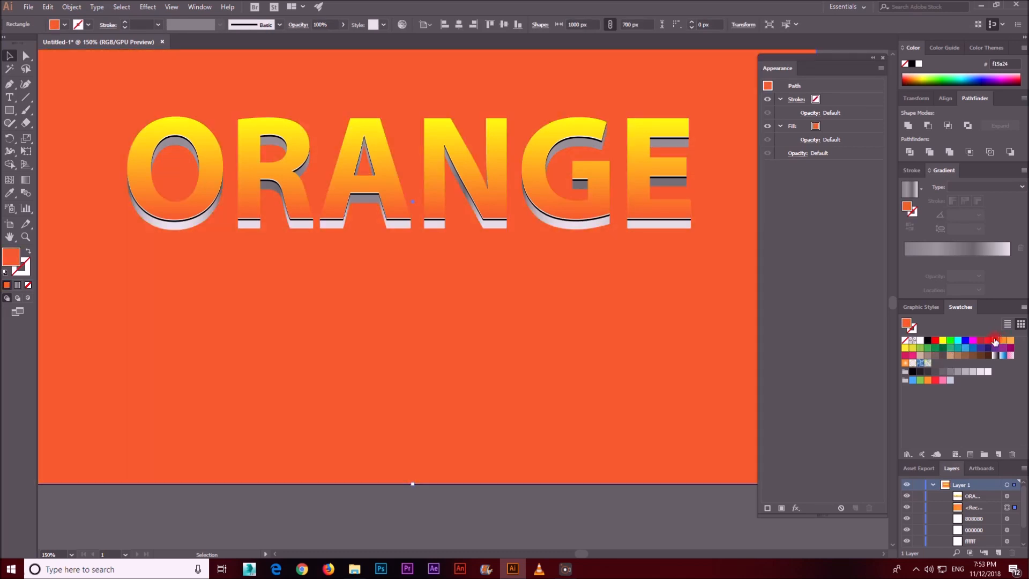
{"action": "left_click", "coordinate": [636, 489]}
{"action": "scroll", "coordinate": [636, 496], "scroll_direction": "up", "scroll_amount": 4}
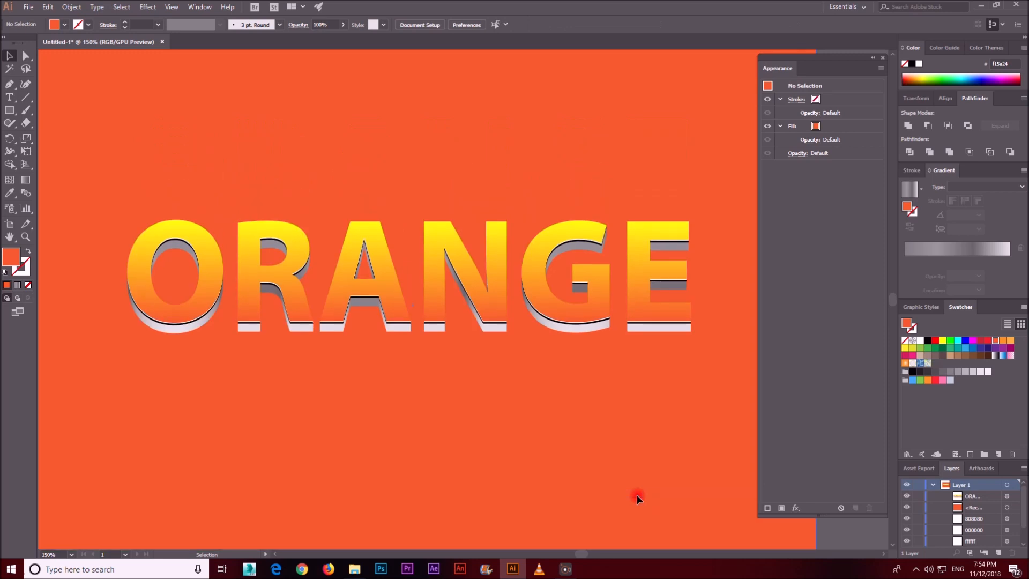
{"action": "scroll", "coordinate": [560, 480], "scroll_direction": "down", "scroll_amount": 4}
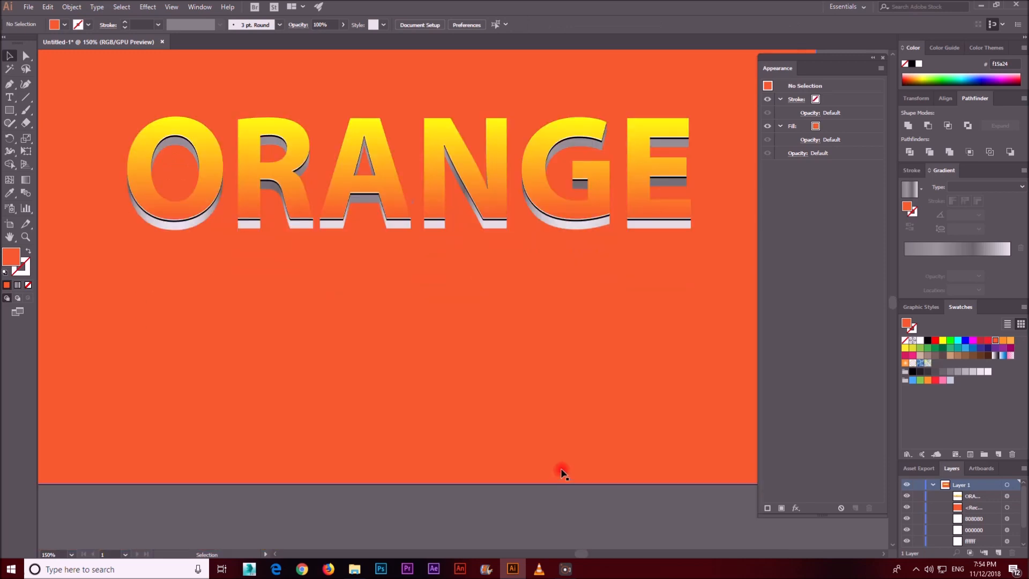
{"action": "scroll", "coordinate": [561, 471], "scroll_direction": "up", "scroll_amount": 4}
{"action": "left_click", "coordinate": [437, 414]}
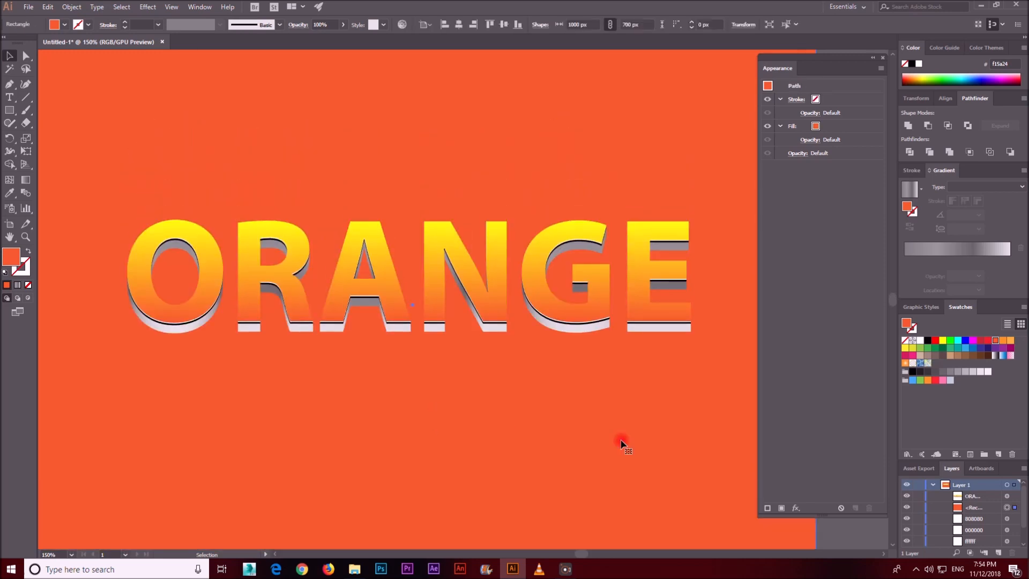